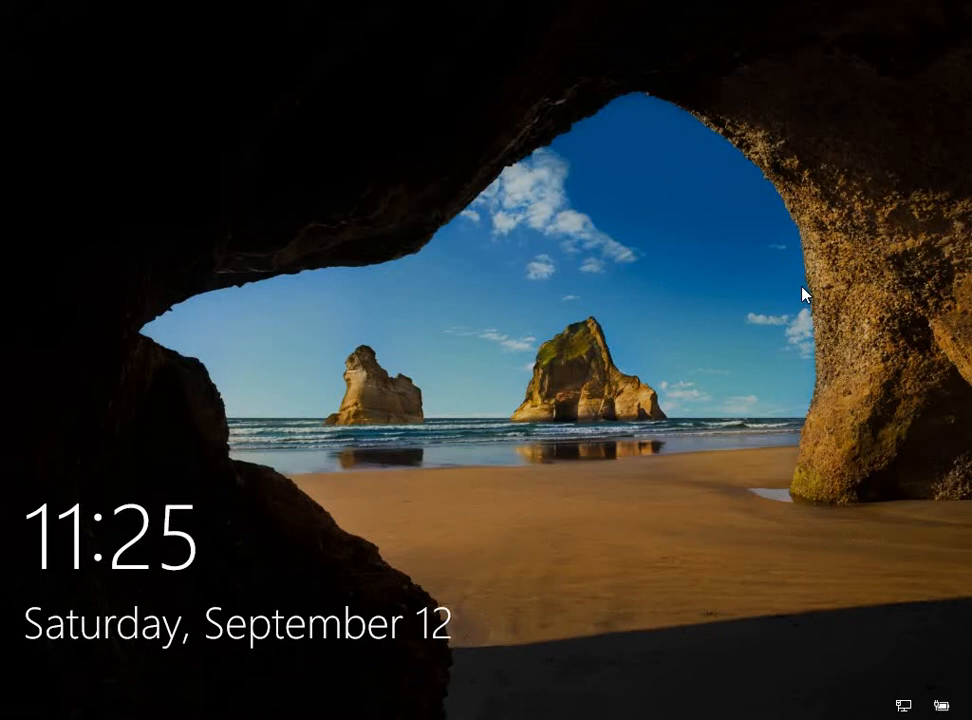
Dismiss the lock screen to bring up the PIN sign-in screen
left_click(555, 377)
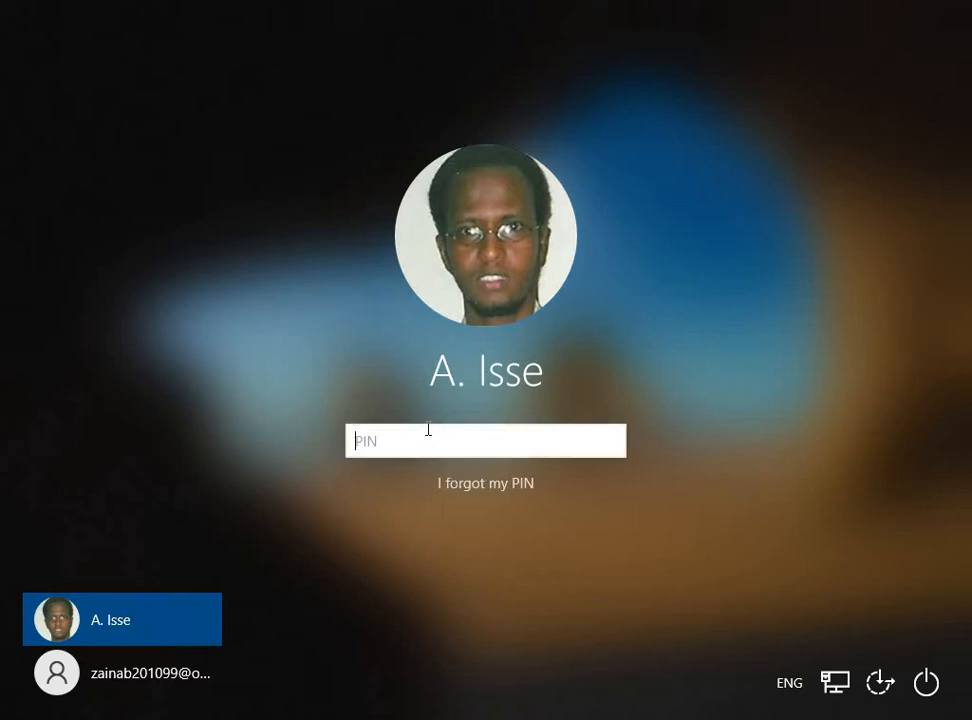
Enter the parent account's PIN to sign in to the desktop
type("••••")
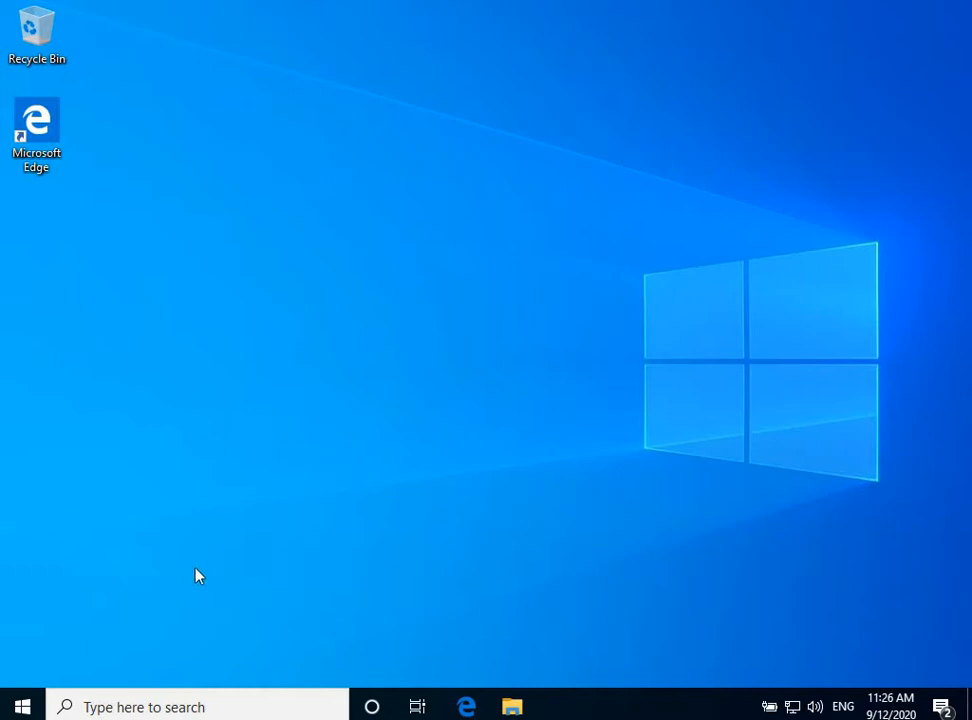
Open the Windows Settings home page from Start using Win+I
left_click(26, 707)
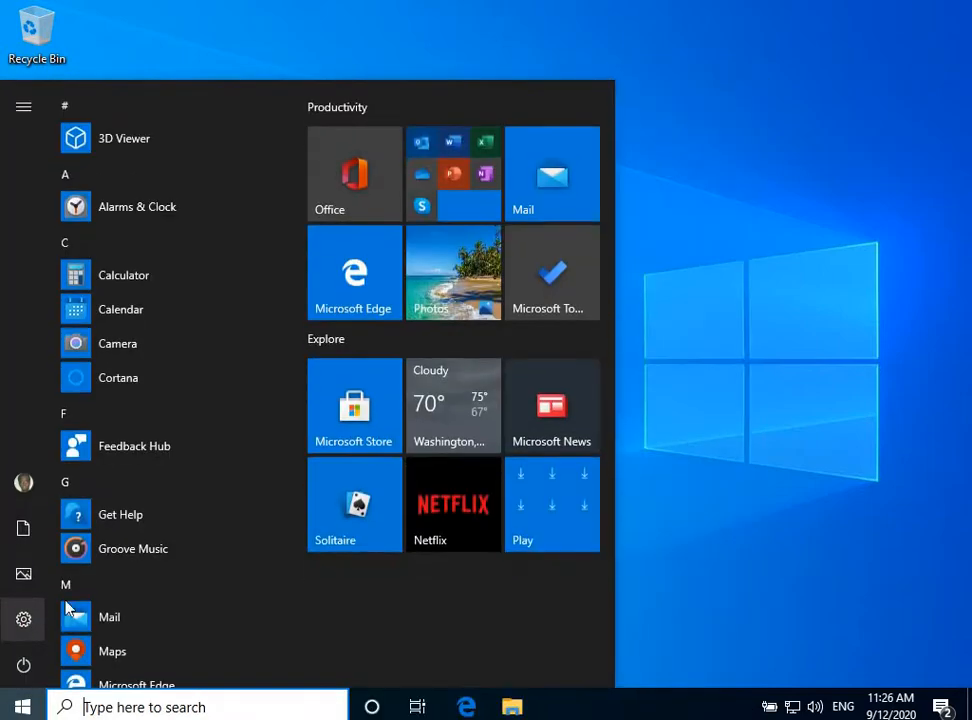
mouse_move(40, 615)
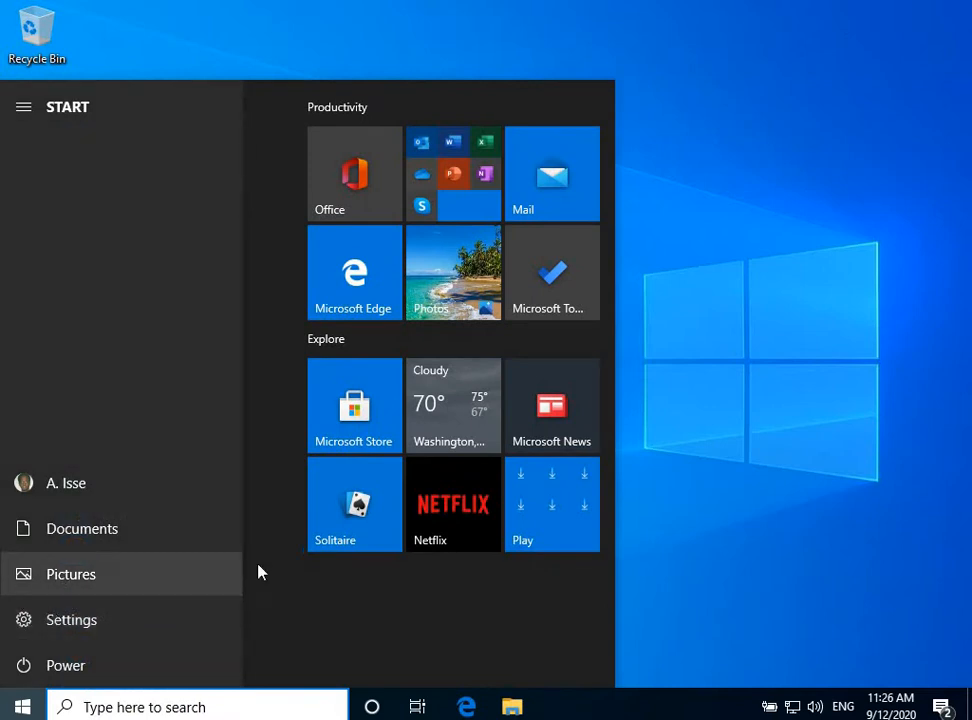
key("super+i")
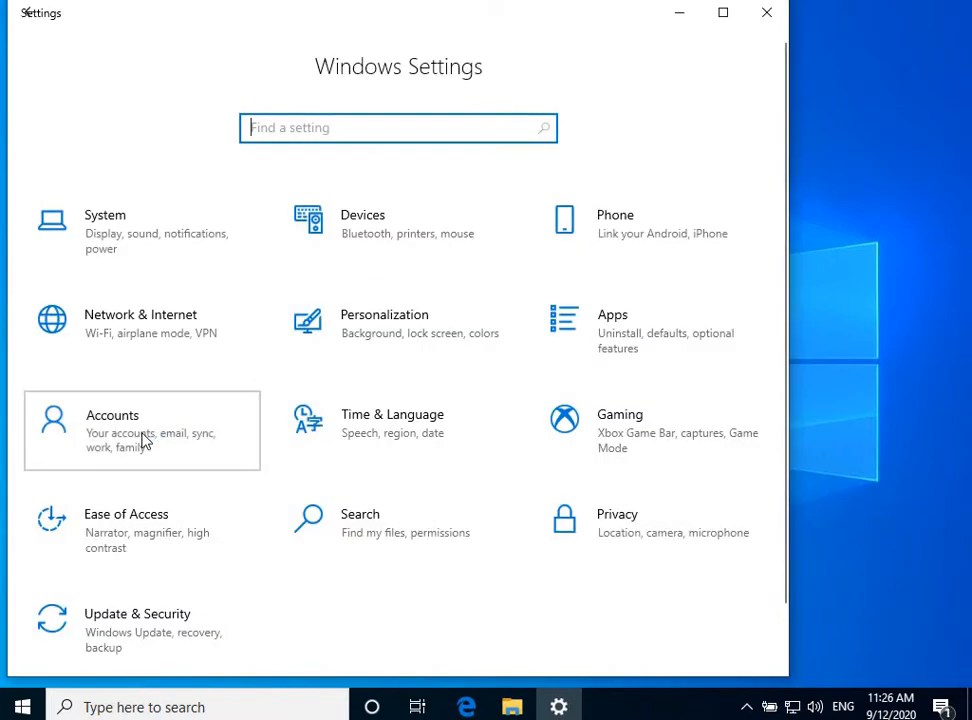
Go to Accounts > Family & other users
left_click(143, 440)
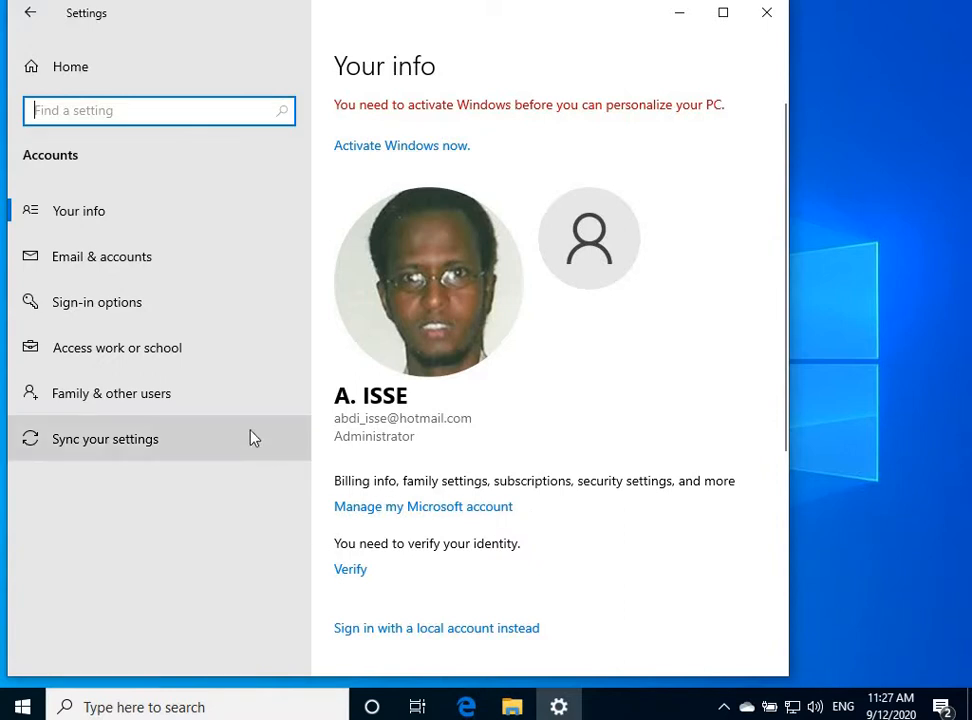
left_click(118, 404)
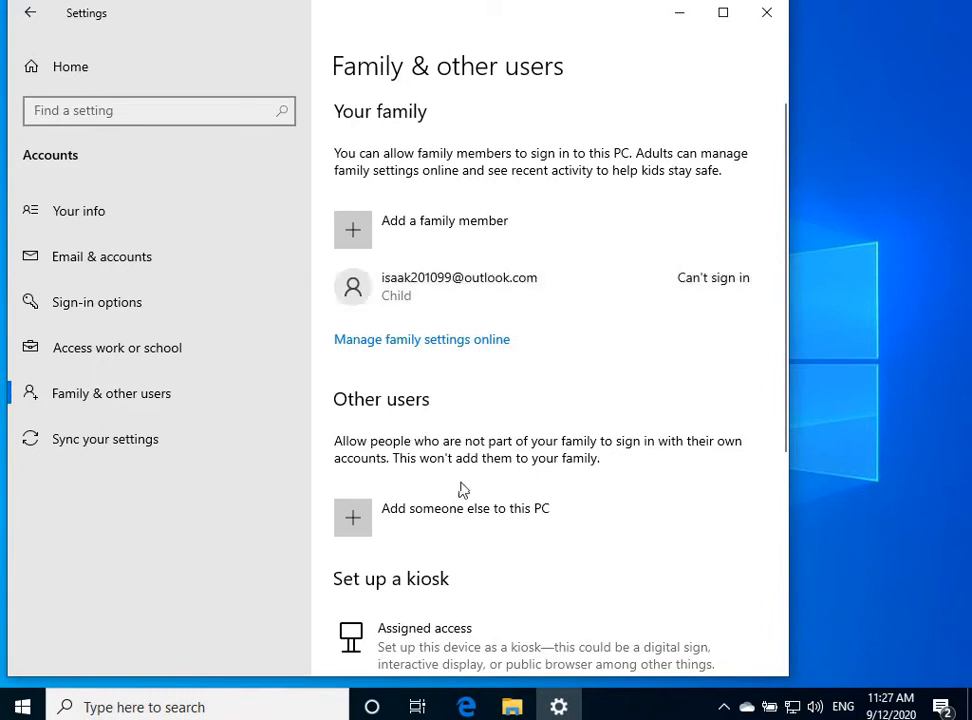
Choose 'Add a family member' to open the Microsoft account Add someone dialog
left_click(352, 519)
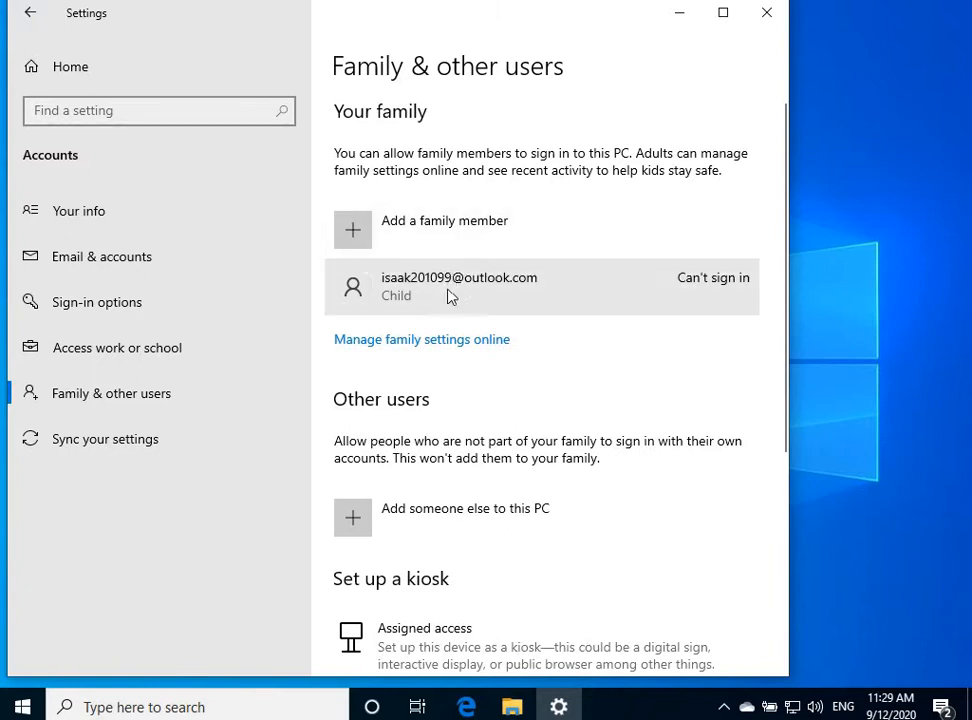
left_click(367, 231)
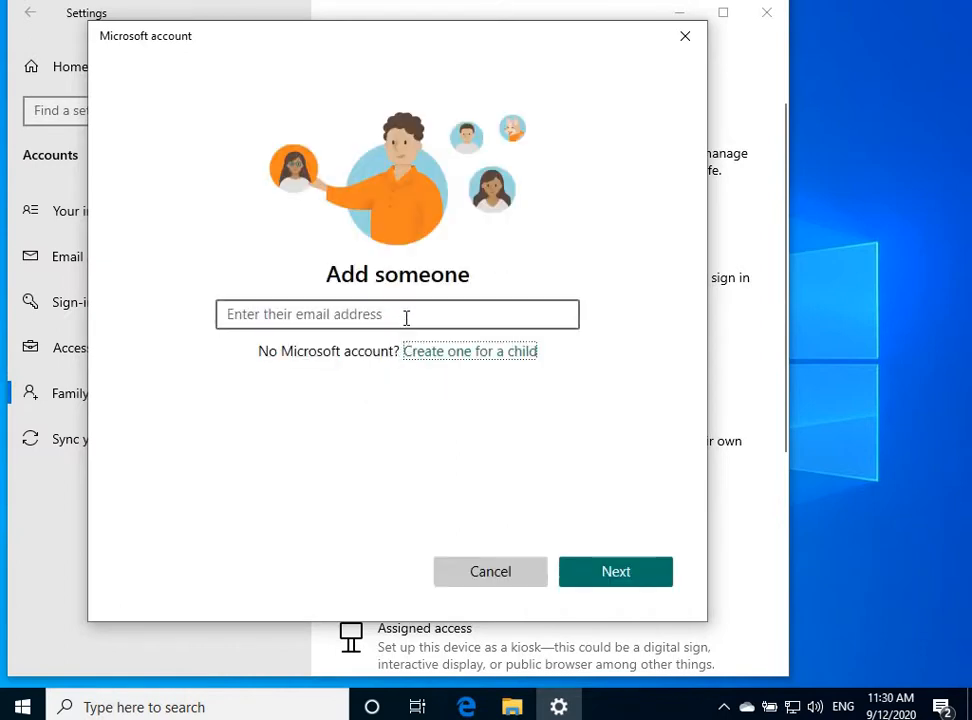
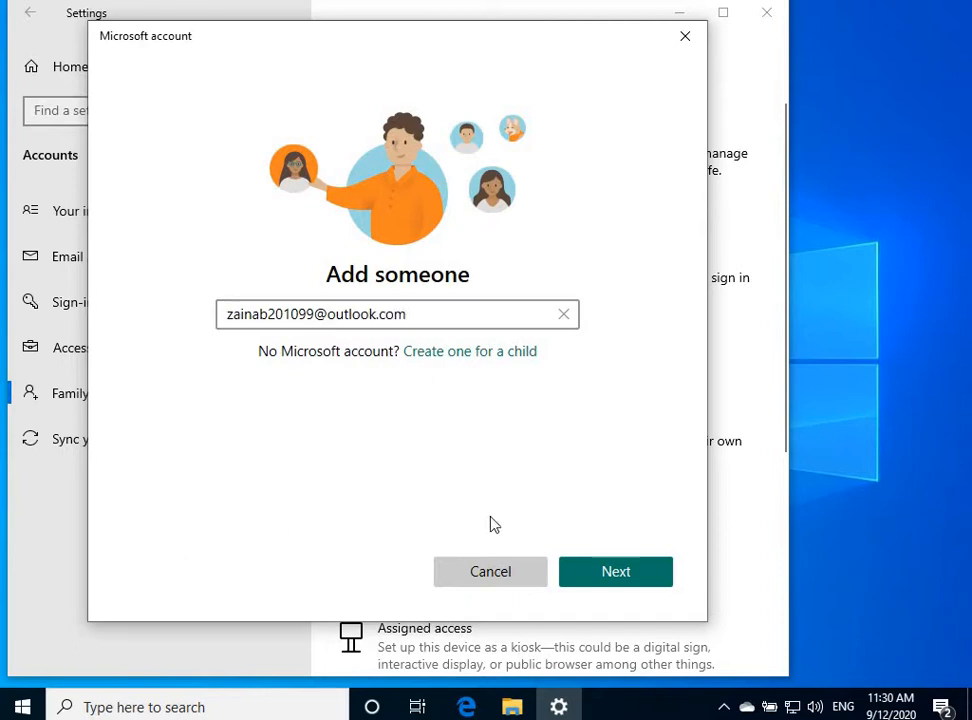
Enter the child's outlook.com e-mail address and continue to the role choice
left_click(627, 580)
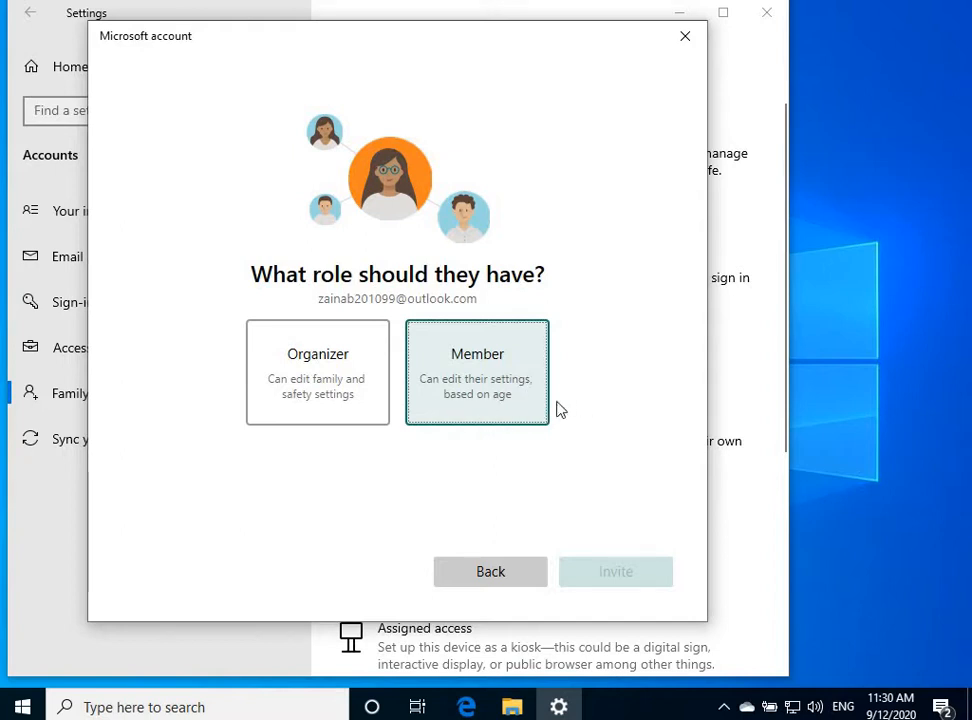
Give the child the Member role and send the family invitation
left_click(506, 393)
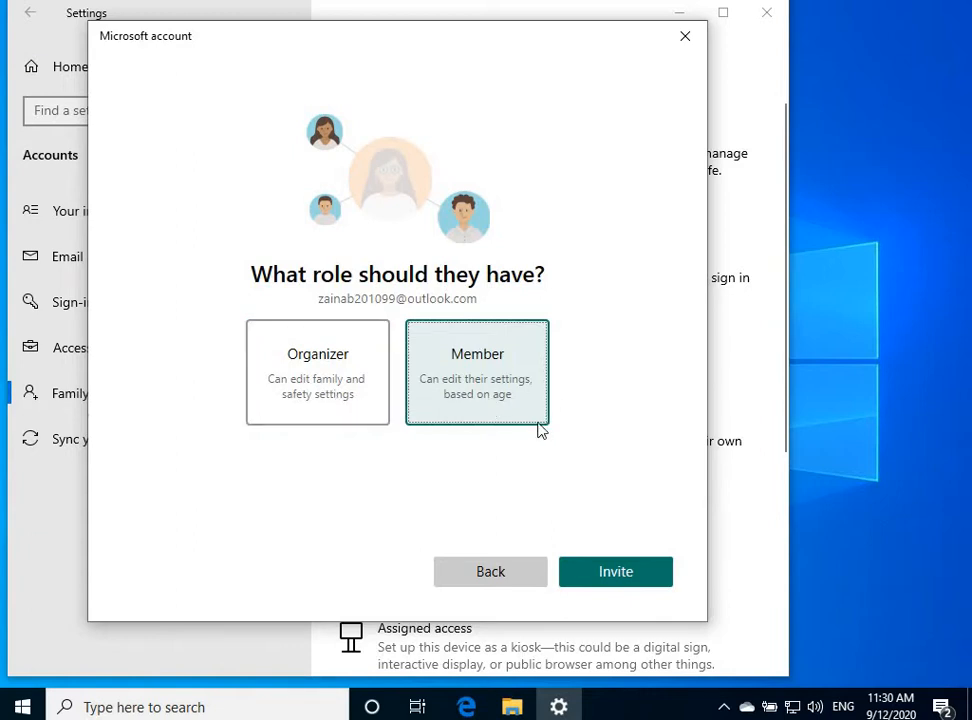
left_click(617, 586)
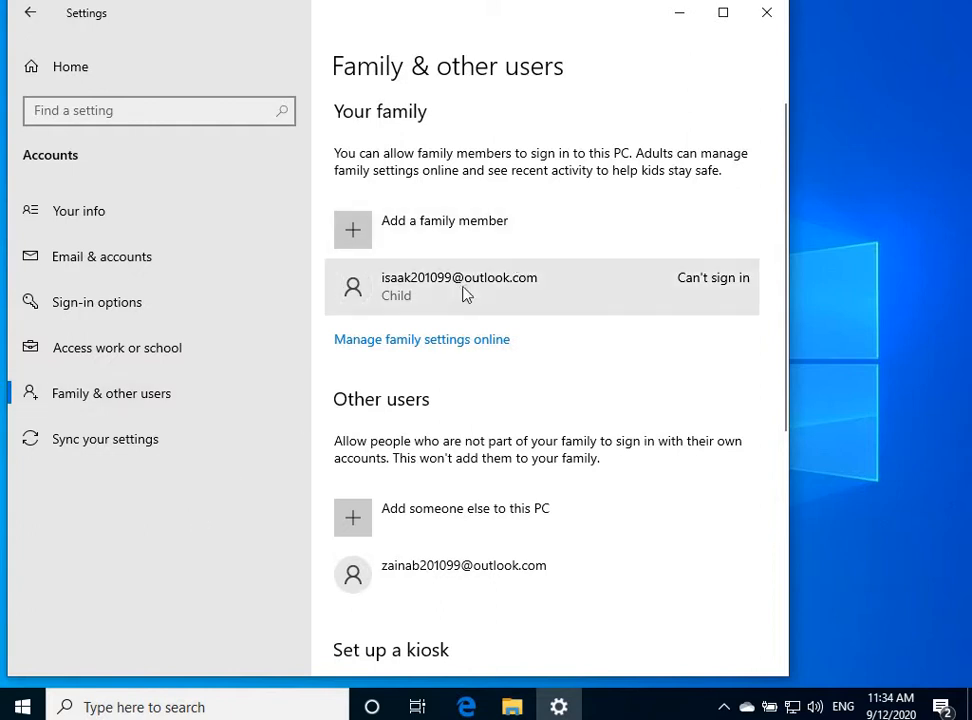
Pass through Email & accounts and Access work or school back to Family & other users
left_click(101, 258)
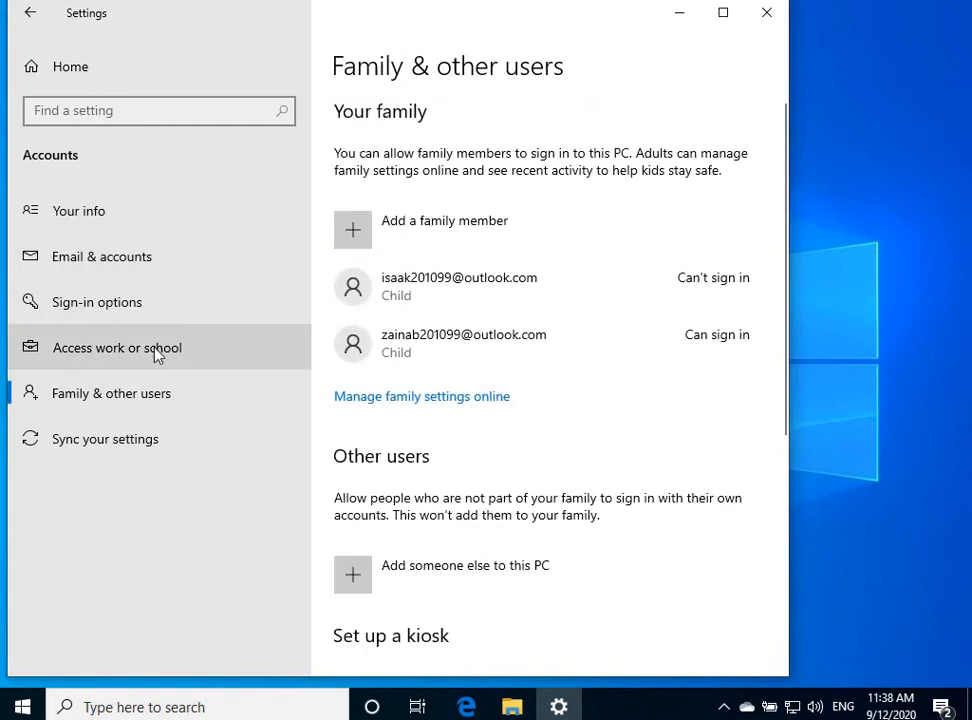
left_click(170, 356)
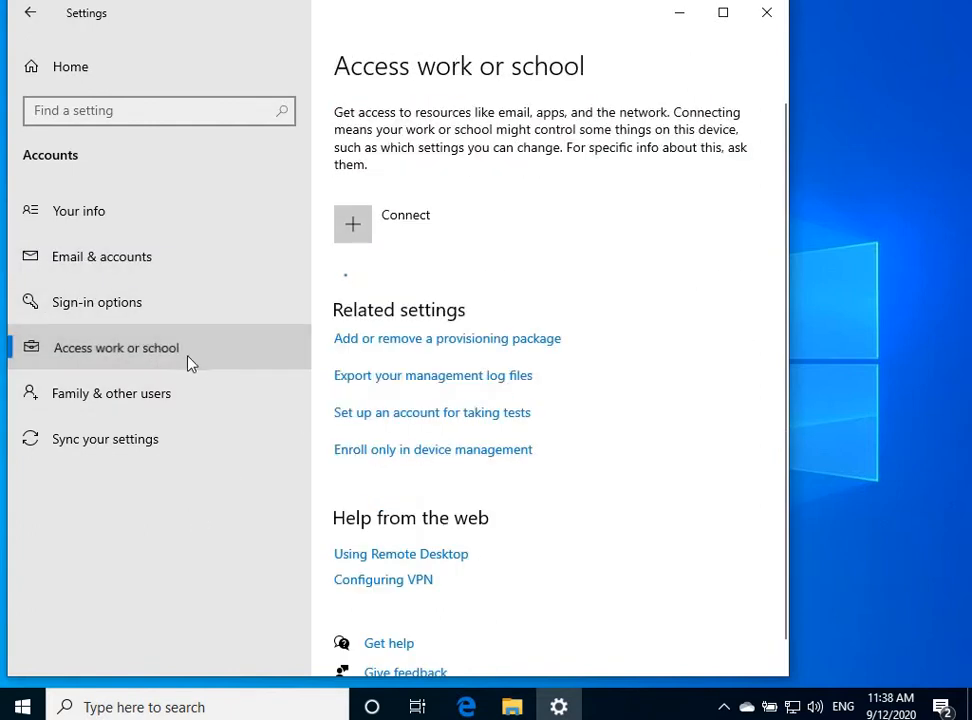
left_click(106, 404)
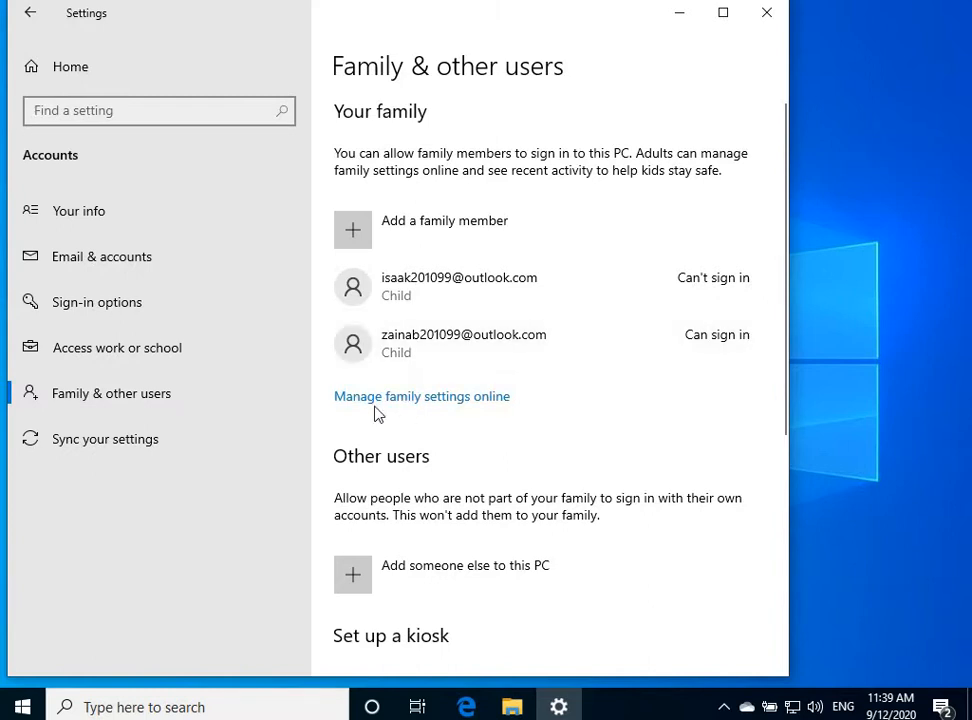
Open a new Add someone dialog from Add a family member
left_click(390, 228)
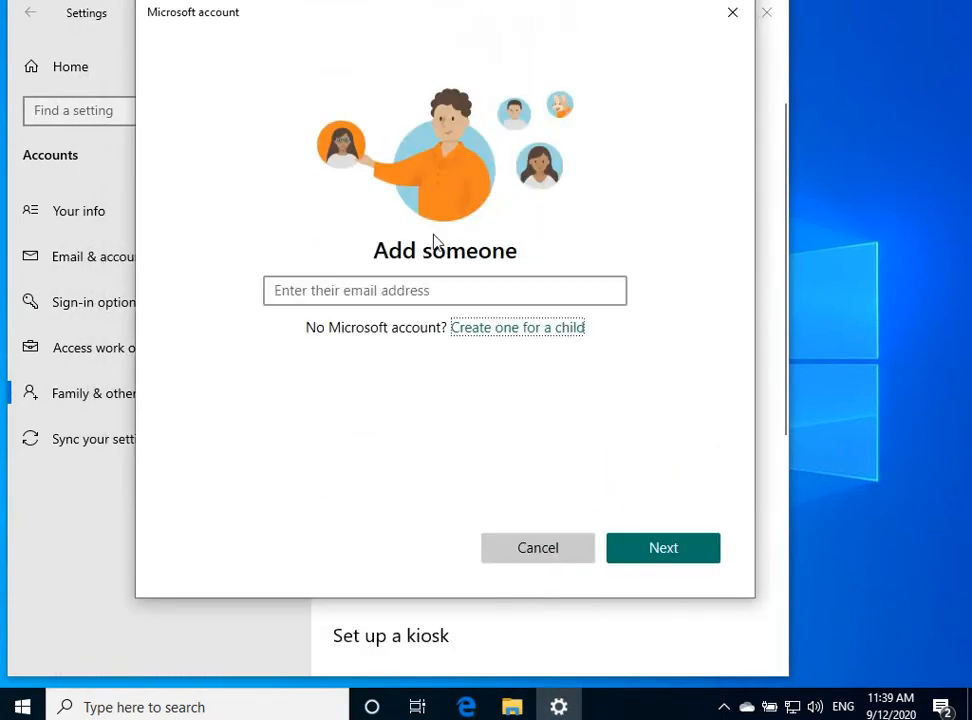
left_click(408, 287)
left_click(627, 204)
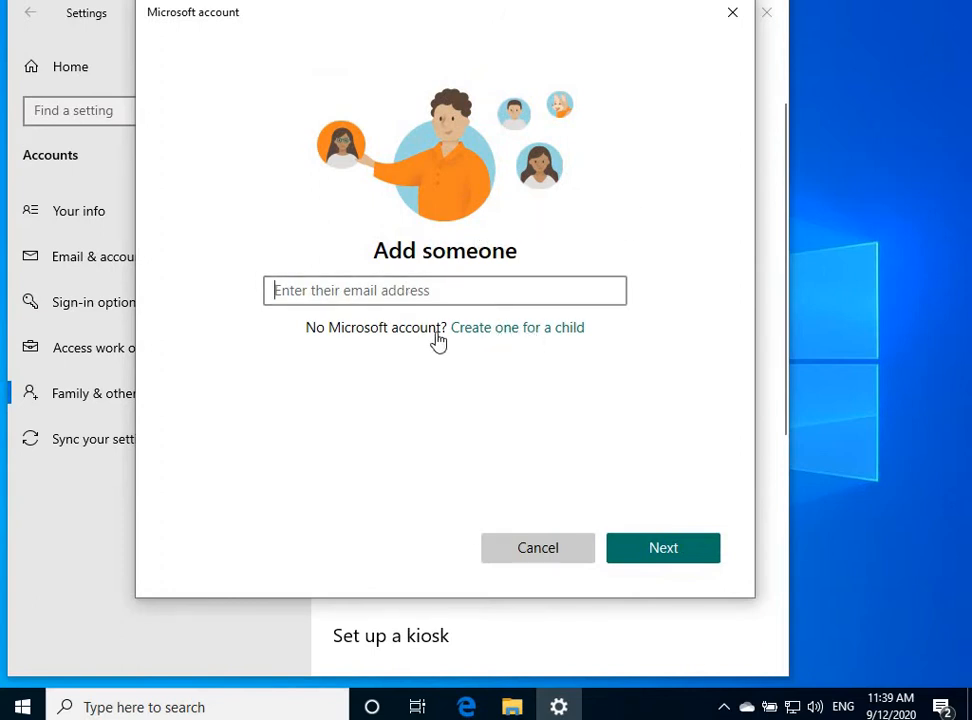
Create a child outlook.com address, revising the username until available, then enter a password
left_click(553, 341)
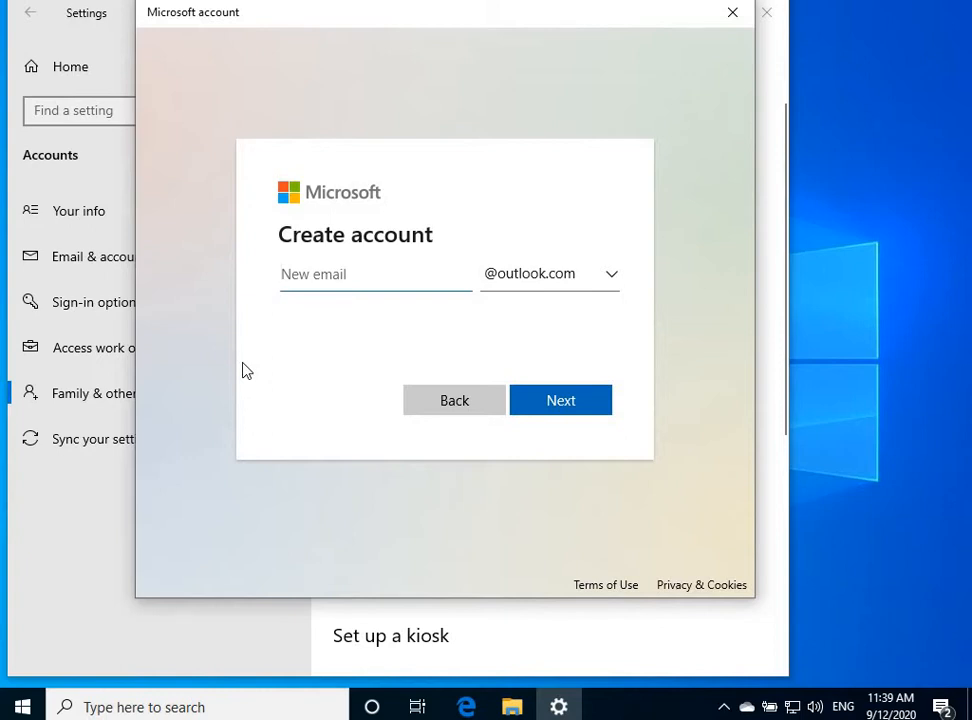
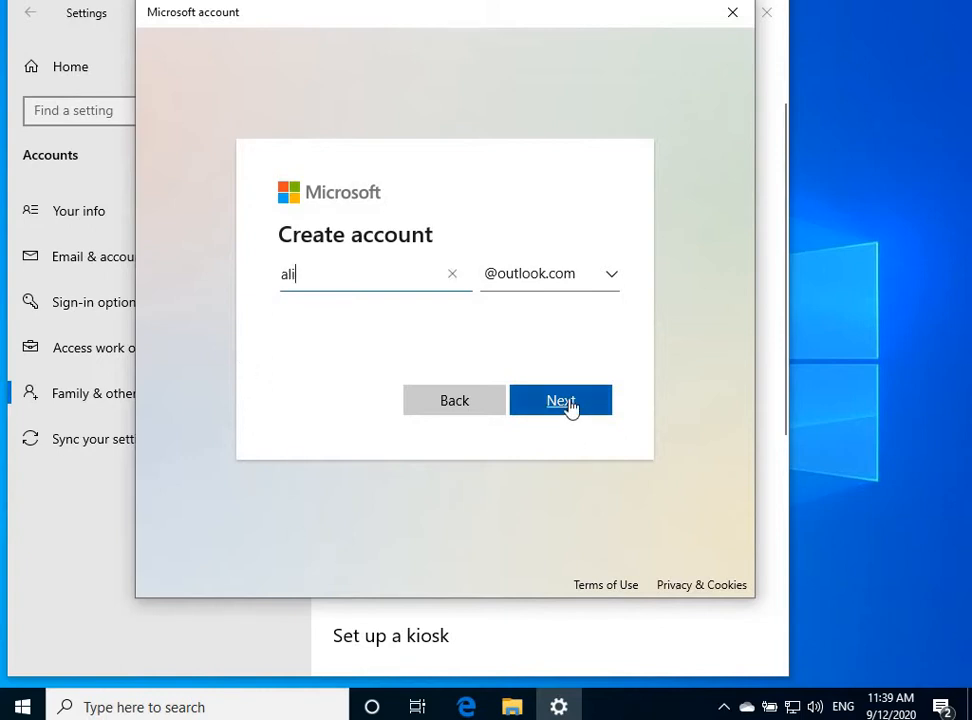
left_click(579, 404)
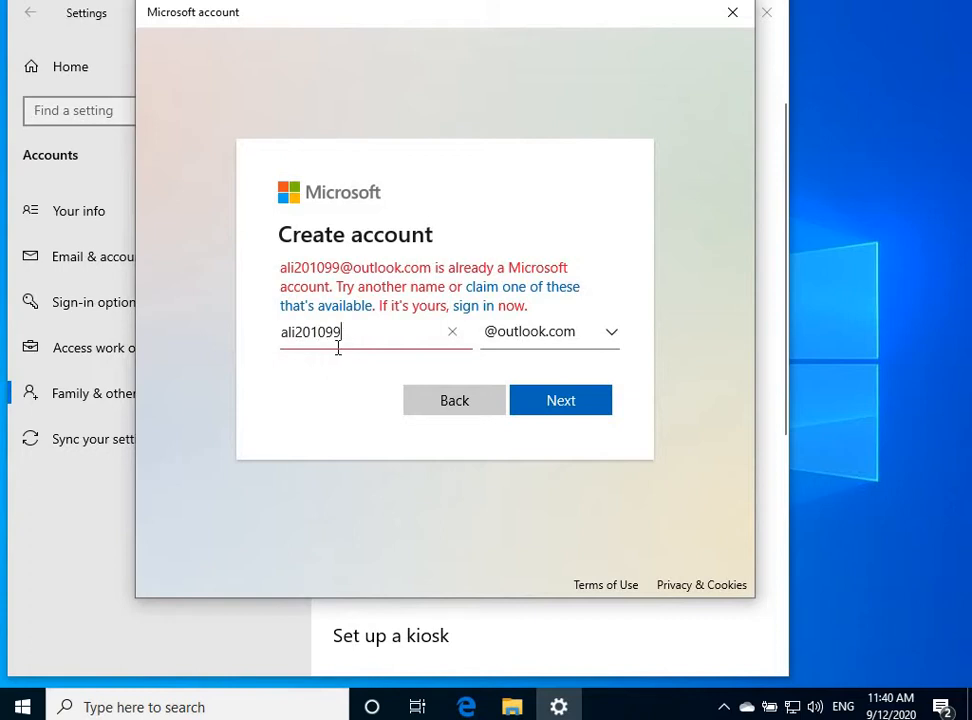
type("9")
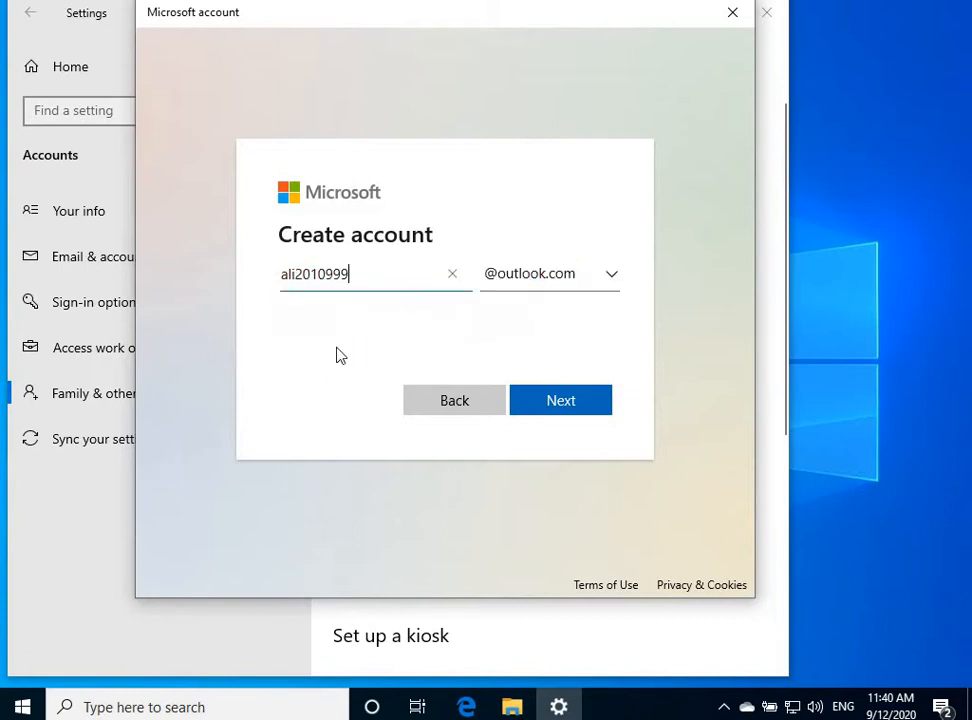
left_click(579, 409)
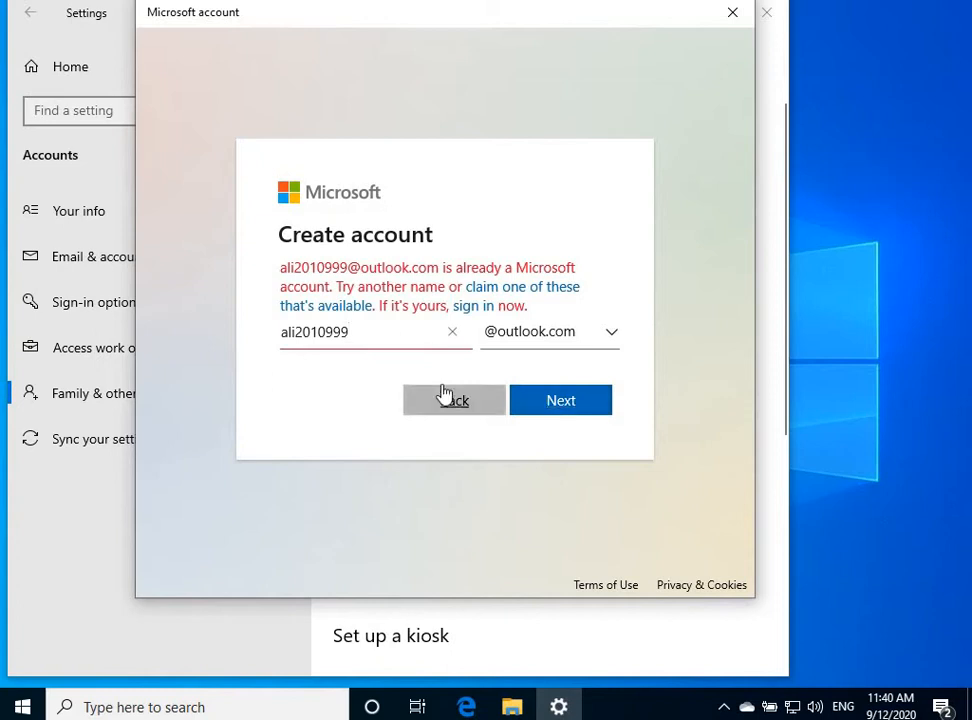
left_click(297, 332)
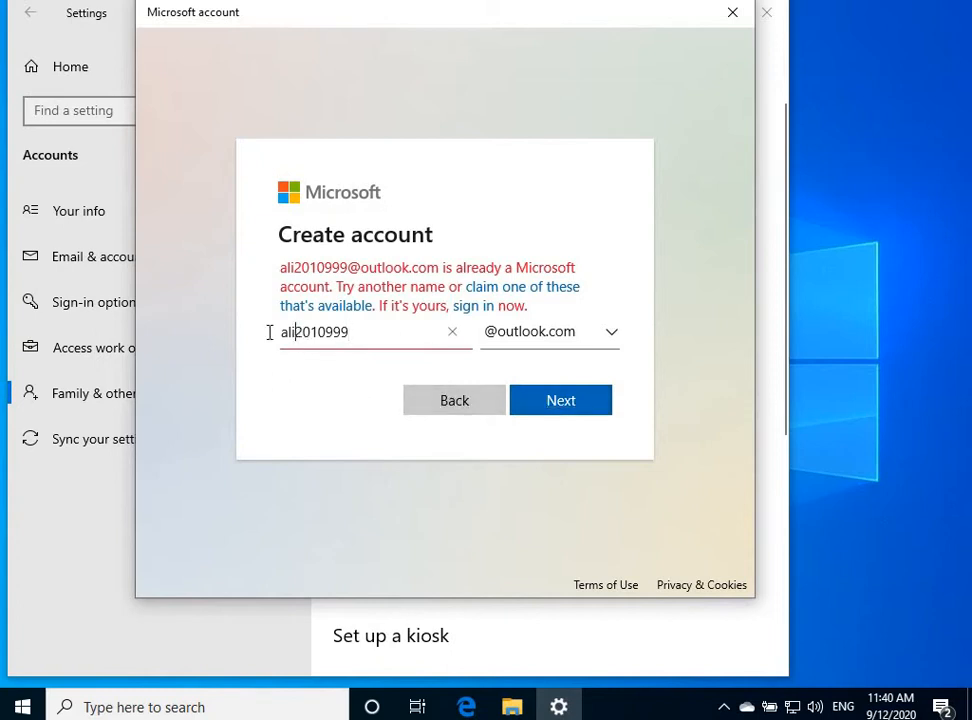
key("shift+Home")
type("A")
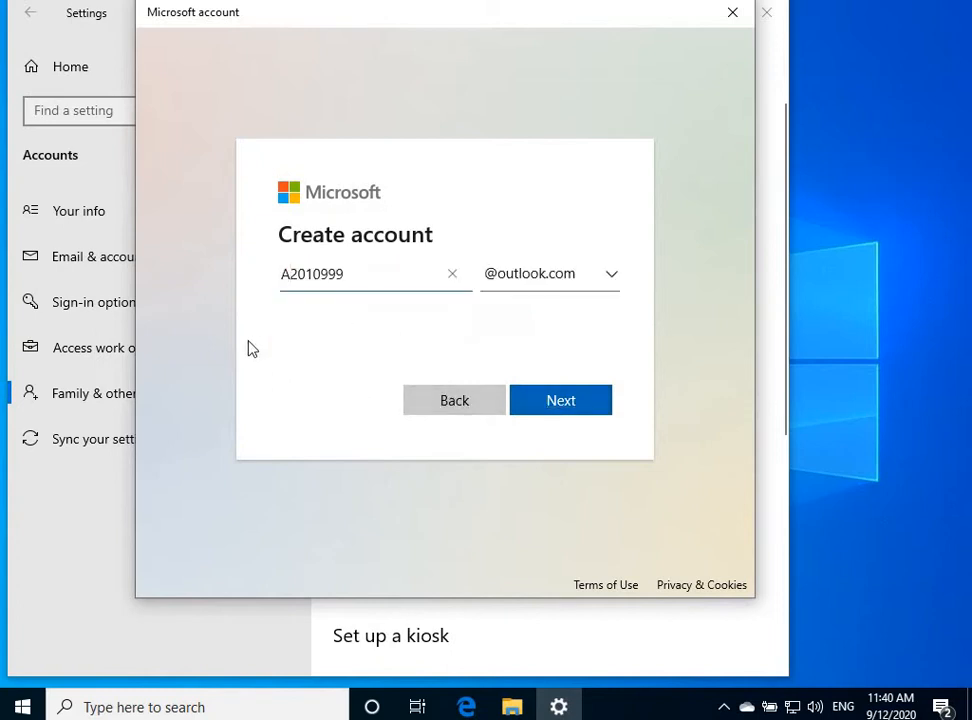
type("sha")
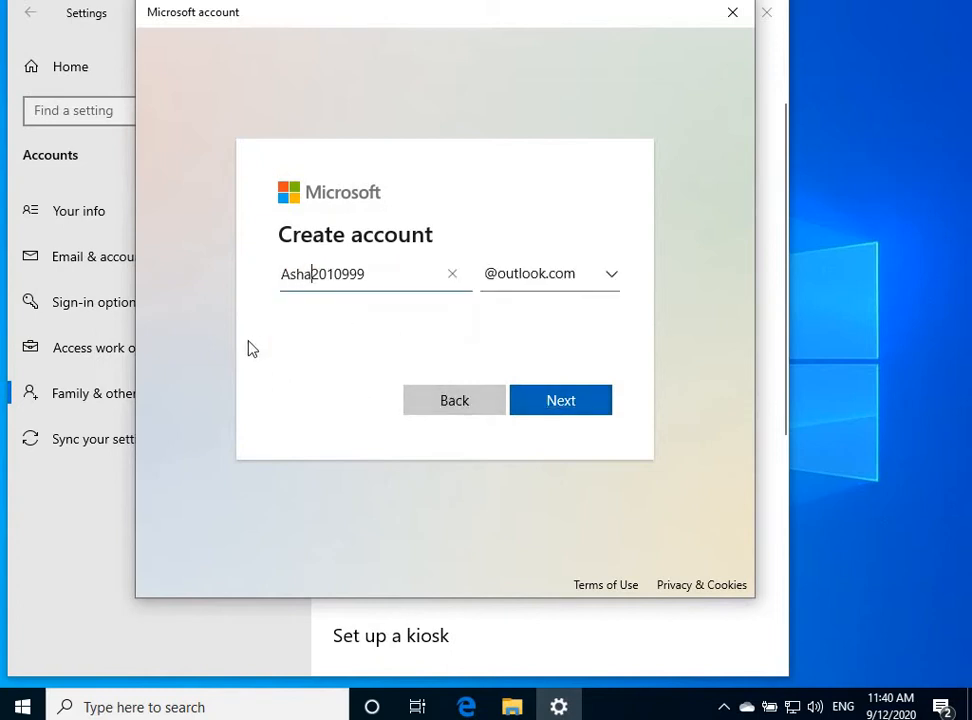
left_click(558, 409)
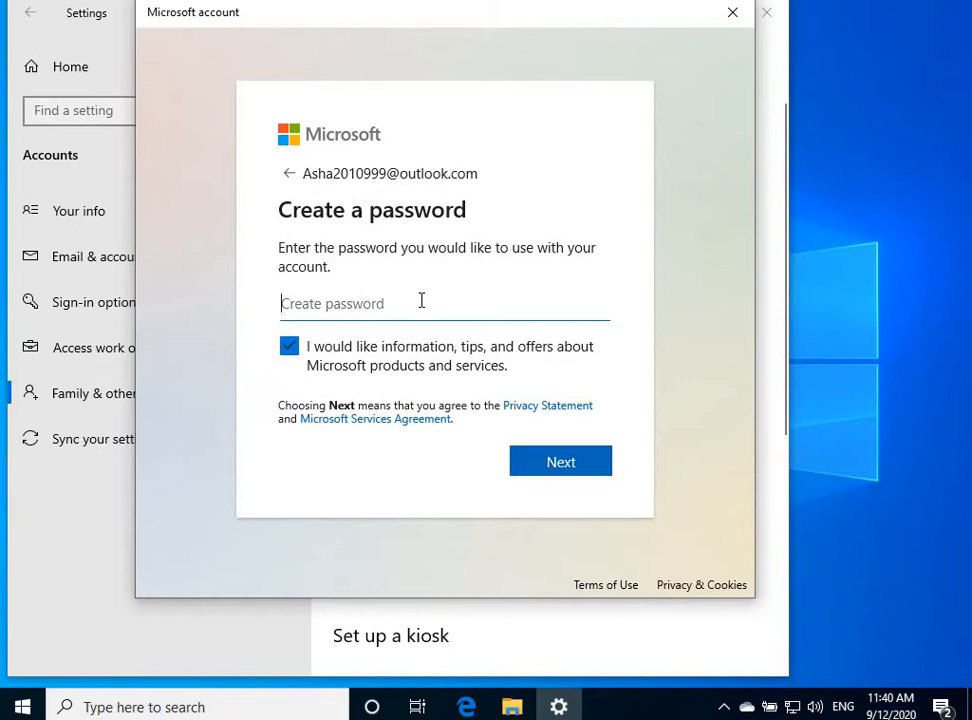
type("a••••••••••")
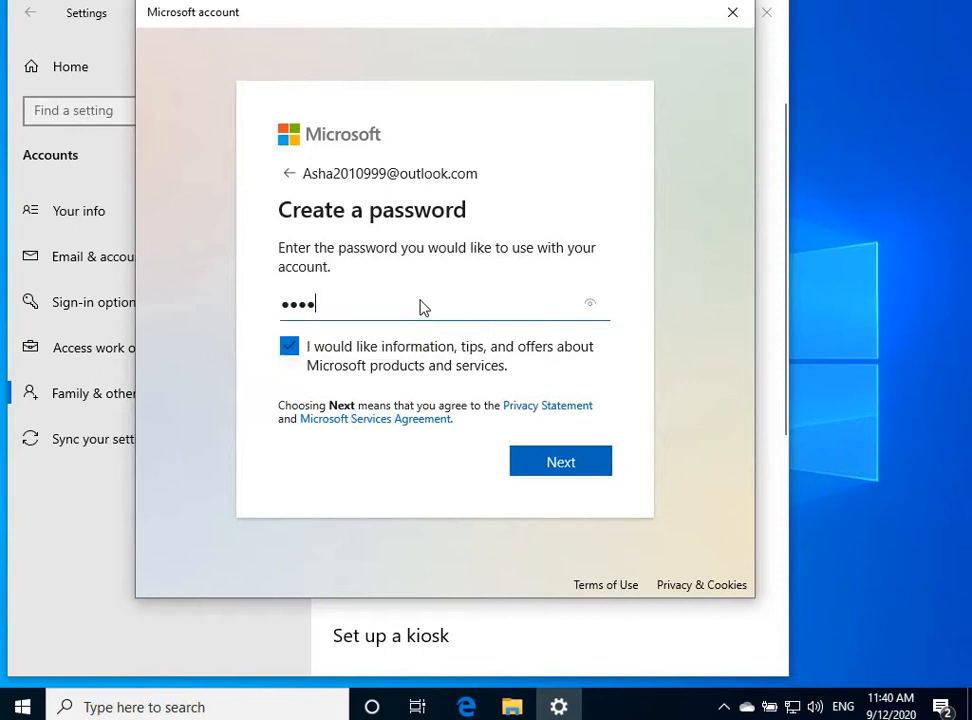
Re-enter the new account's password and opt out of Microsoft tips and offers
key("BackSpace")
key("BackSpace")
key("BackSpace")
key("BackSpace")
key("BackSpace")
key("BackSpace")
key("BackSpace")
key("BackSpace")
type("•••••••")
left_click(292, 350)
left_click(562, 470)
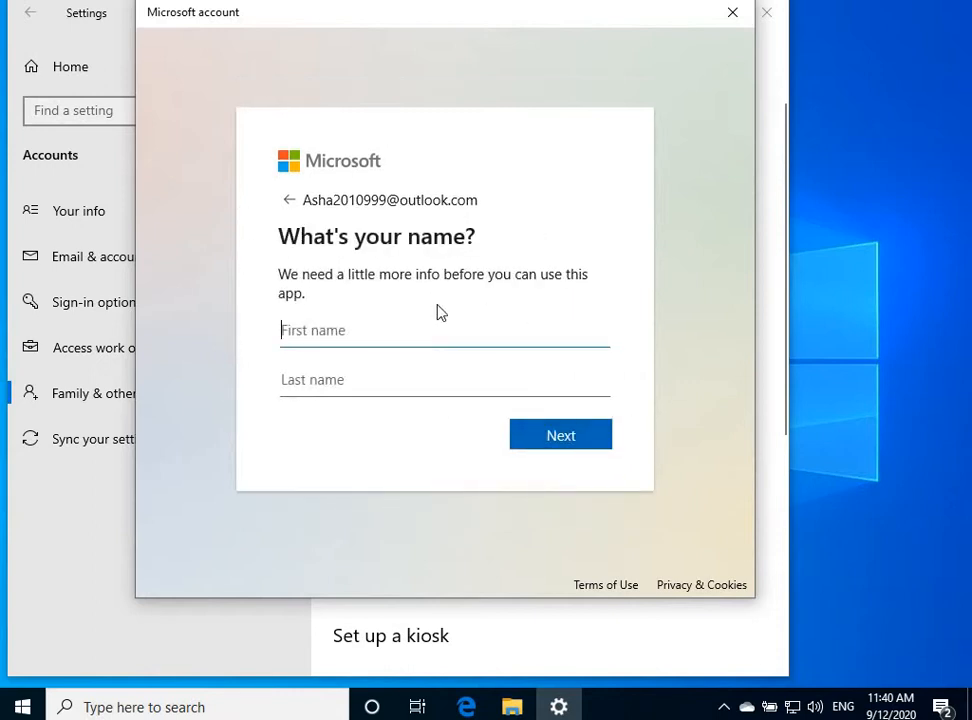
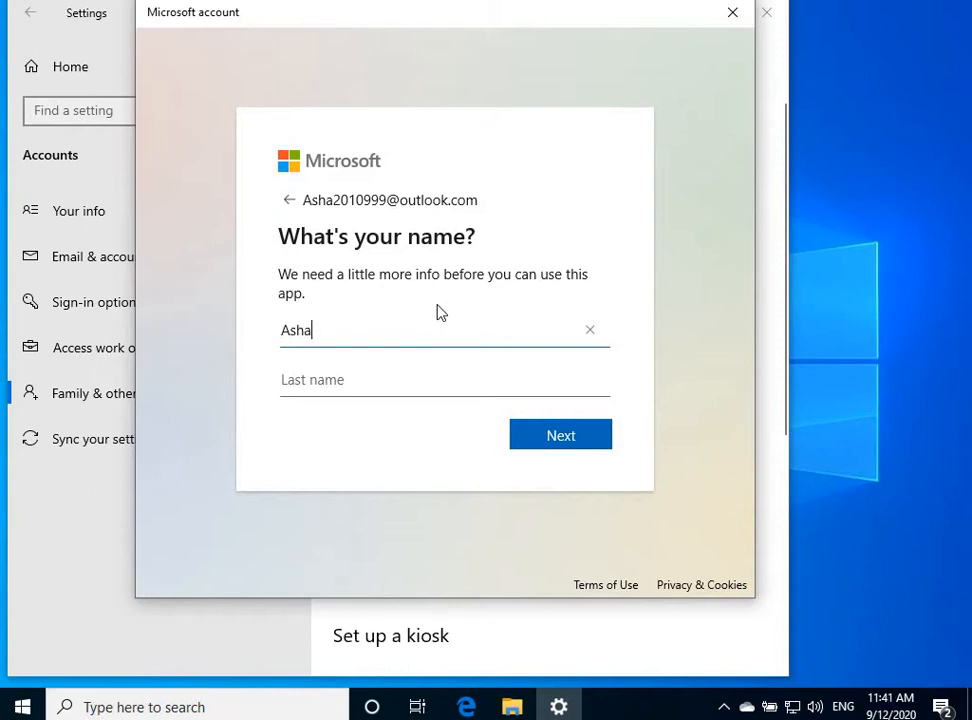
Enter the child's first name and begin the last name, correcting a typo
key("Tab")
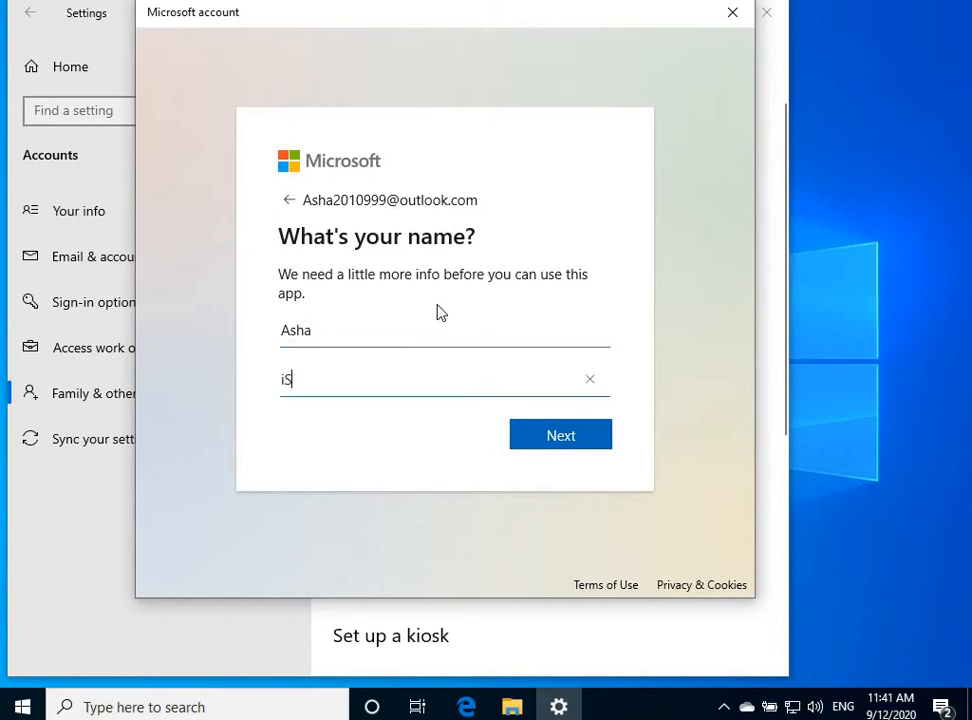
left_click(549, 448)
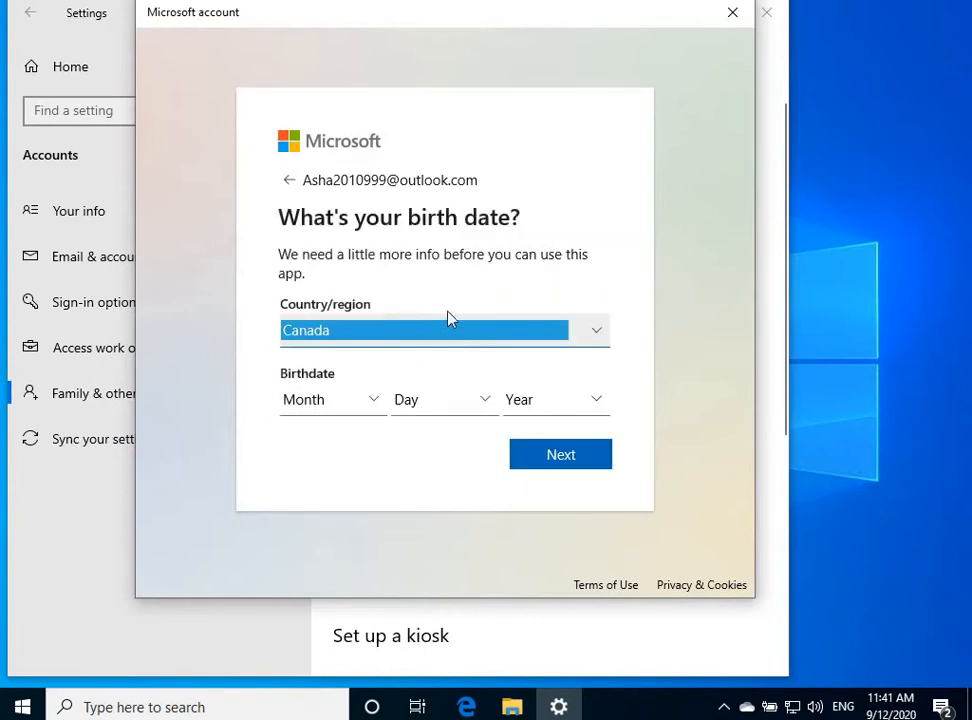
left_click(323, 399)
left_click(323, 405)
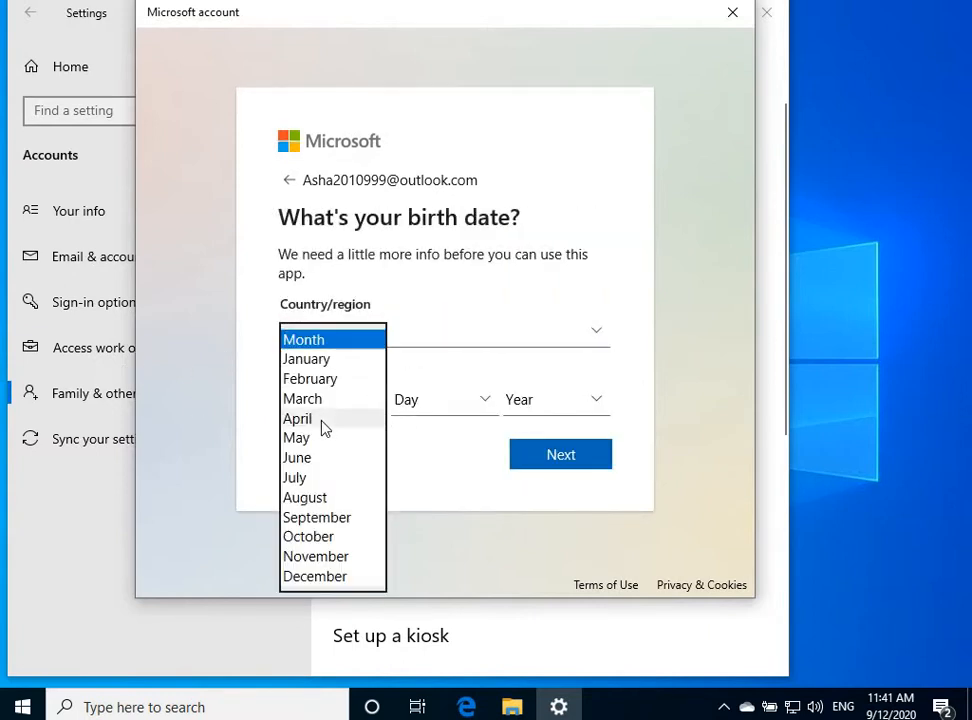
left_click(433, 418)
left_click(430, 421)
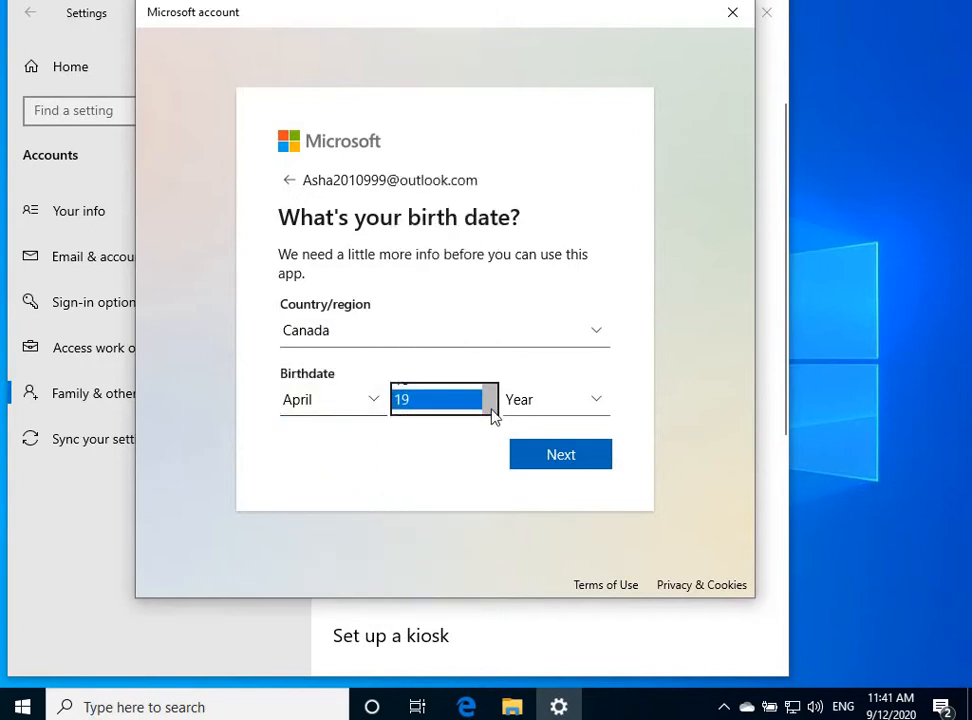
left_click(528, 413)
left_click(528, 413)
left_click(528, 421)
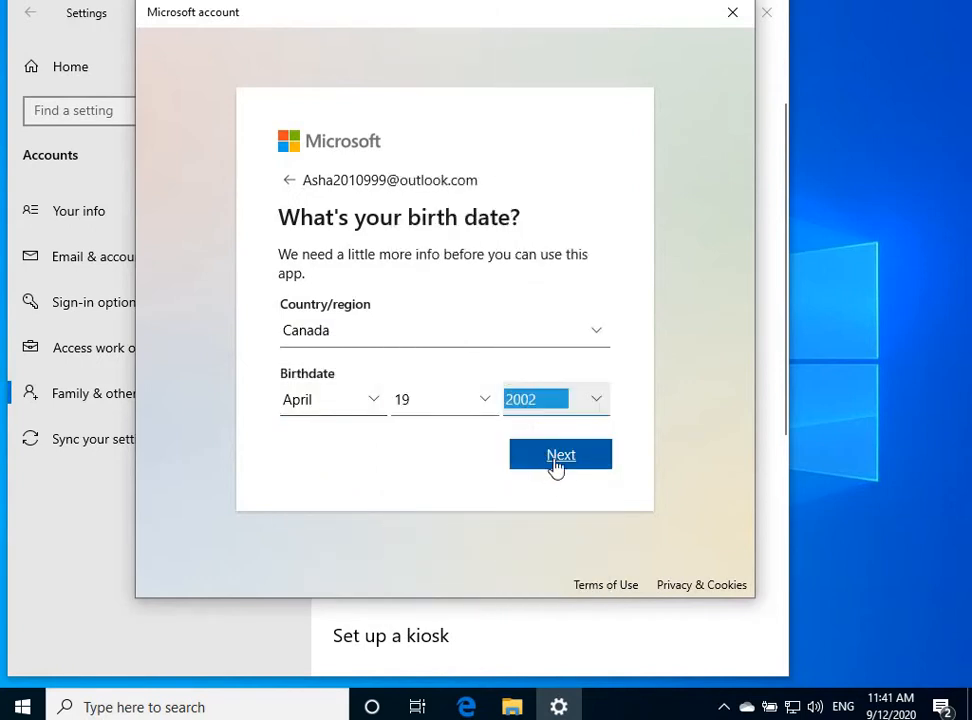
left_click(557, 456)
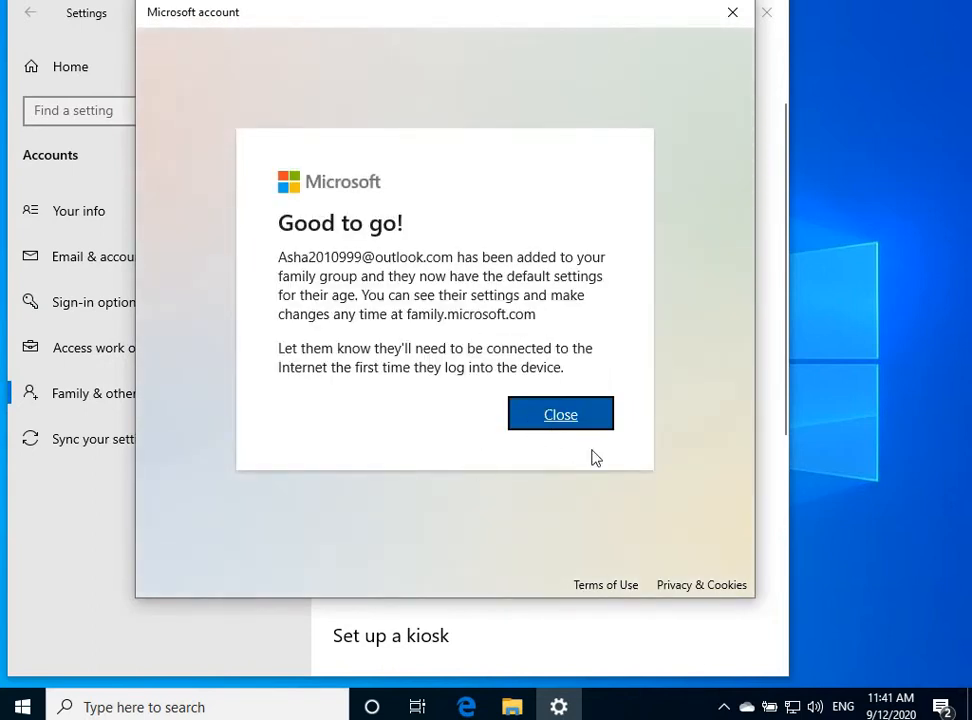
Dismiss the Good to go! confirmation and scroll to the new child marked 'Can sign in'
left_click(597, 419)
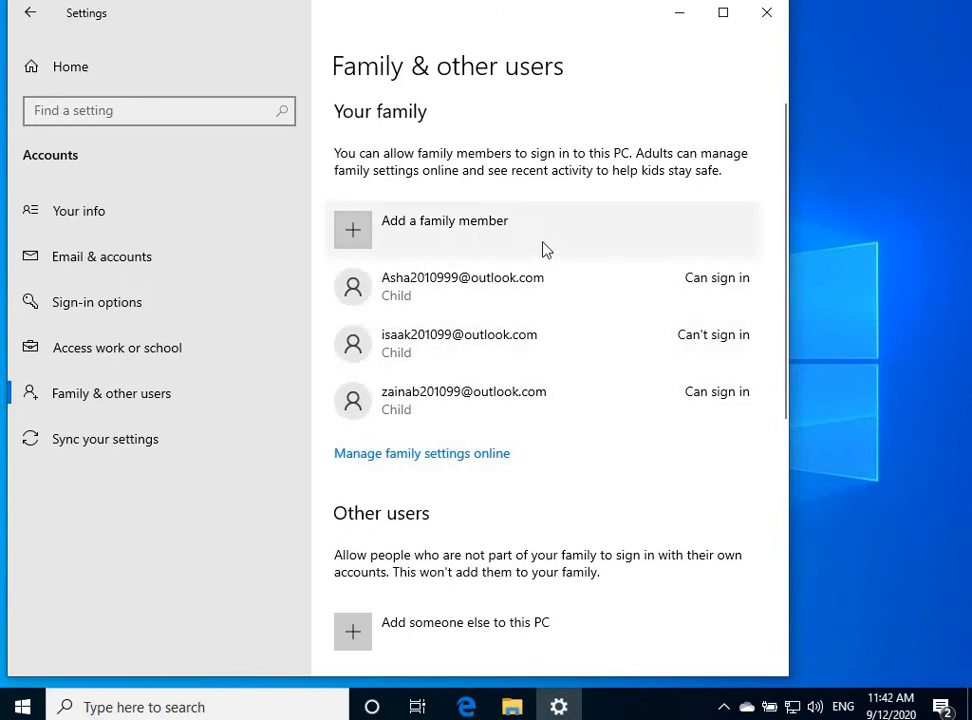
scroll(571, 245, "down", 2)
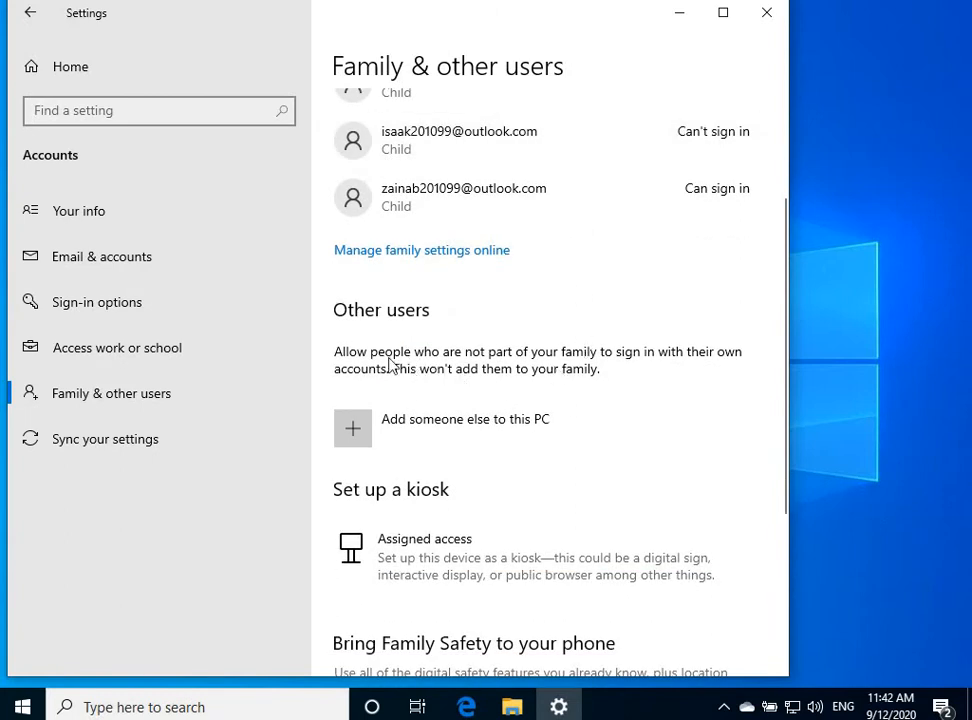
left_click(359, 437)
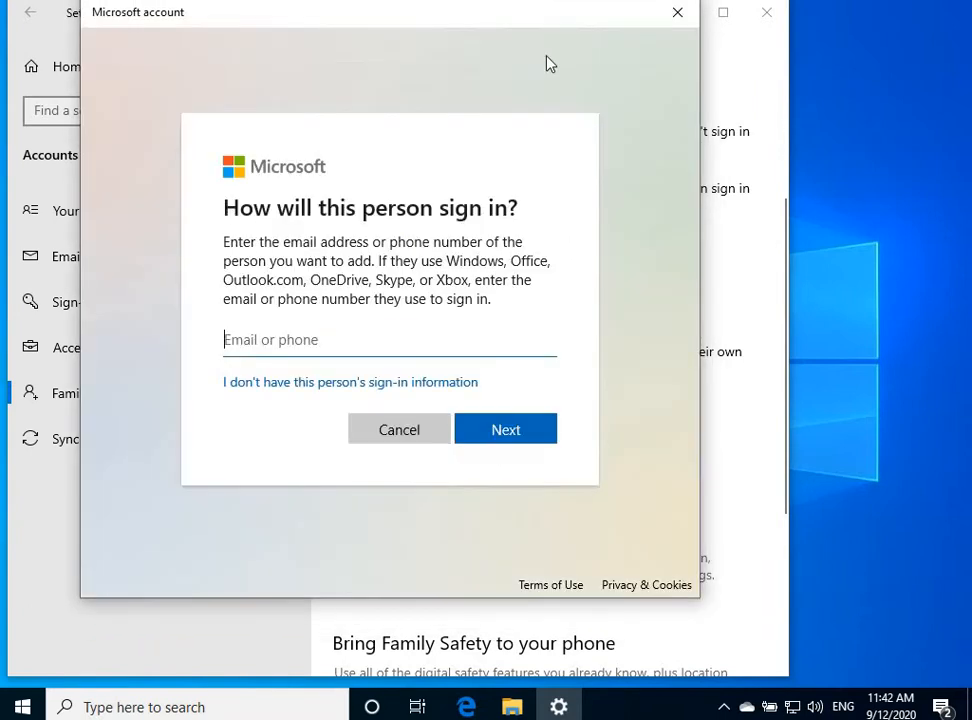
left_click_drag(540, 34, 683, 49)
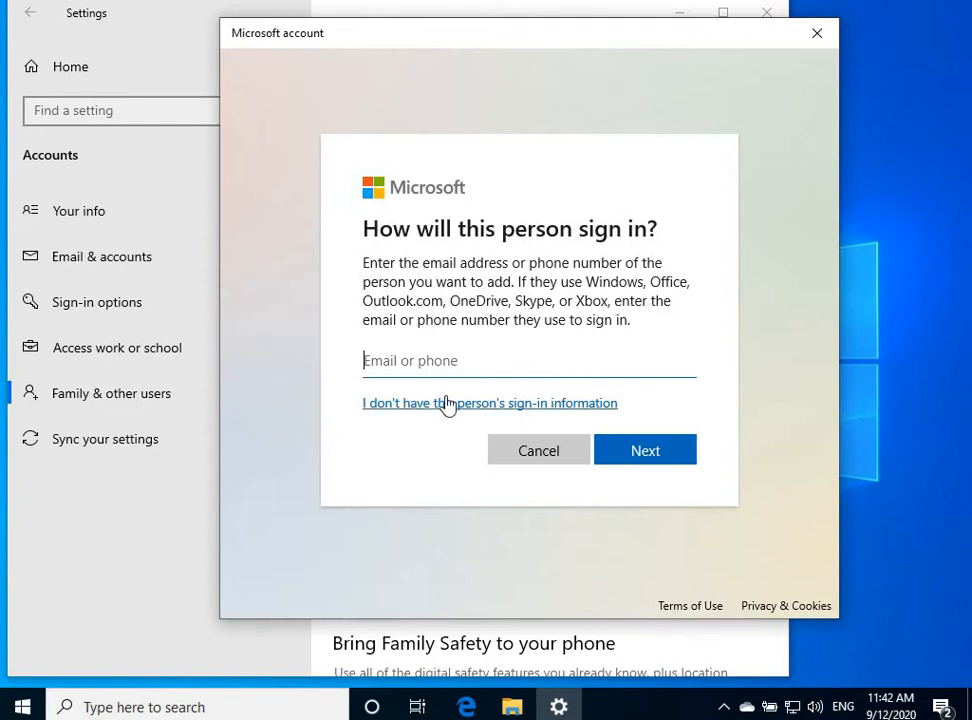
left_click(817, 38)
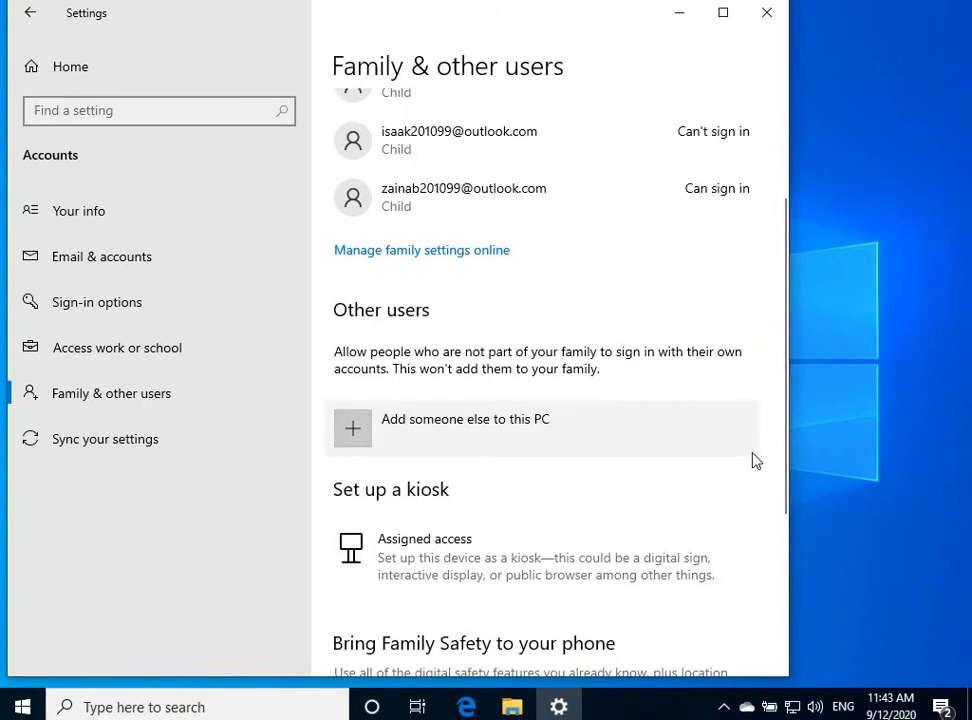
scroll(549, 332, "up", 3)
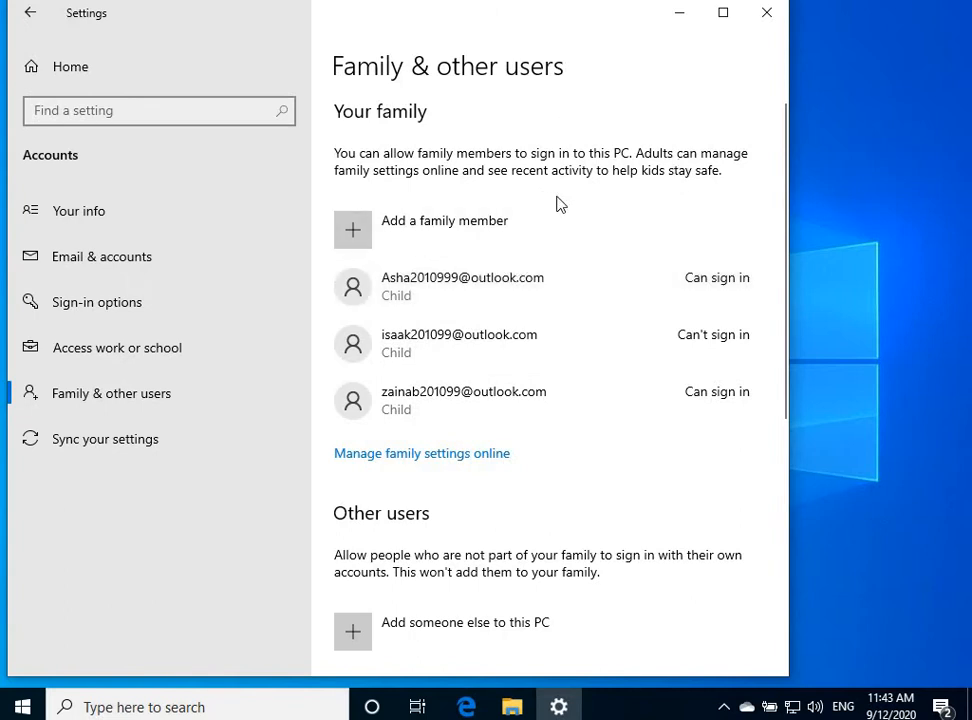
scroll(566, 536, "down", 3)
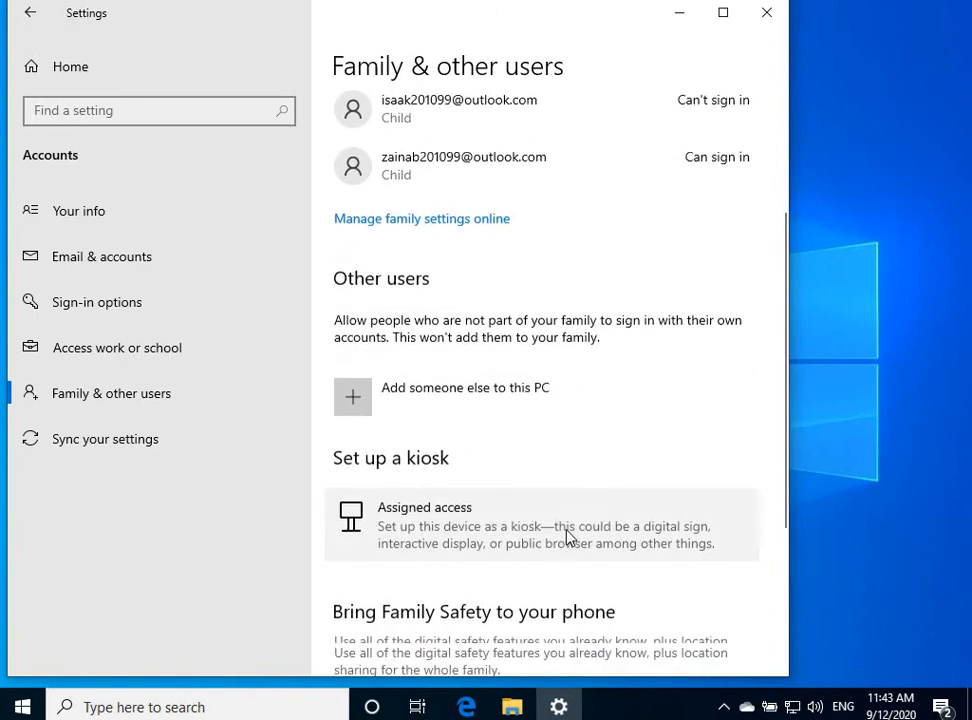
scroll(566, 536, "down", 2)
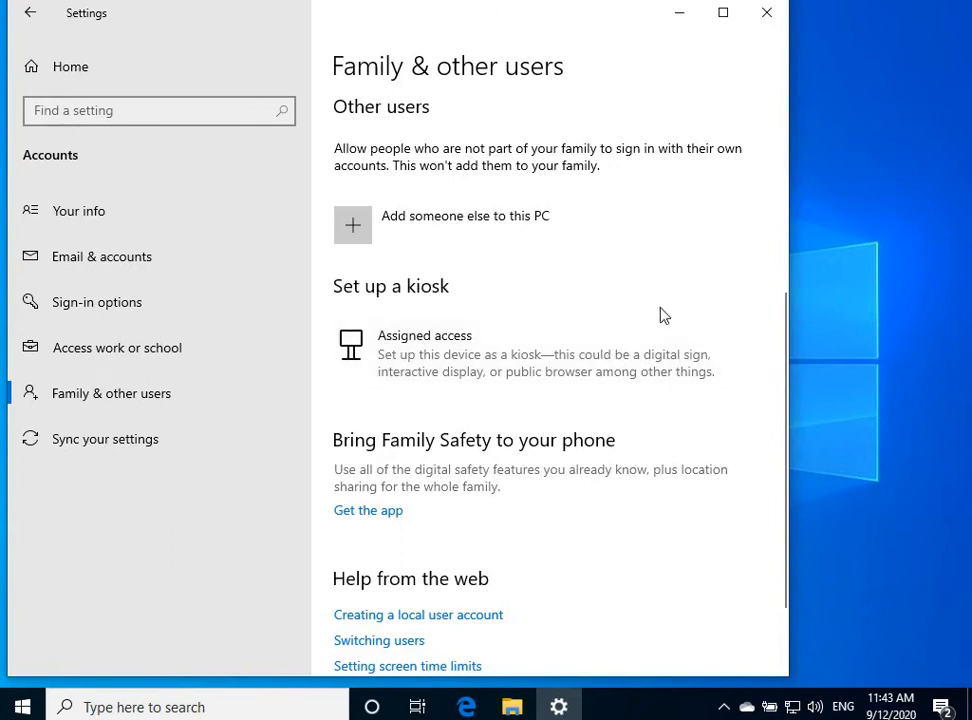
scroll(660, 315, "up", 1)
scroll(665, 311, "up", 1)
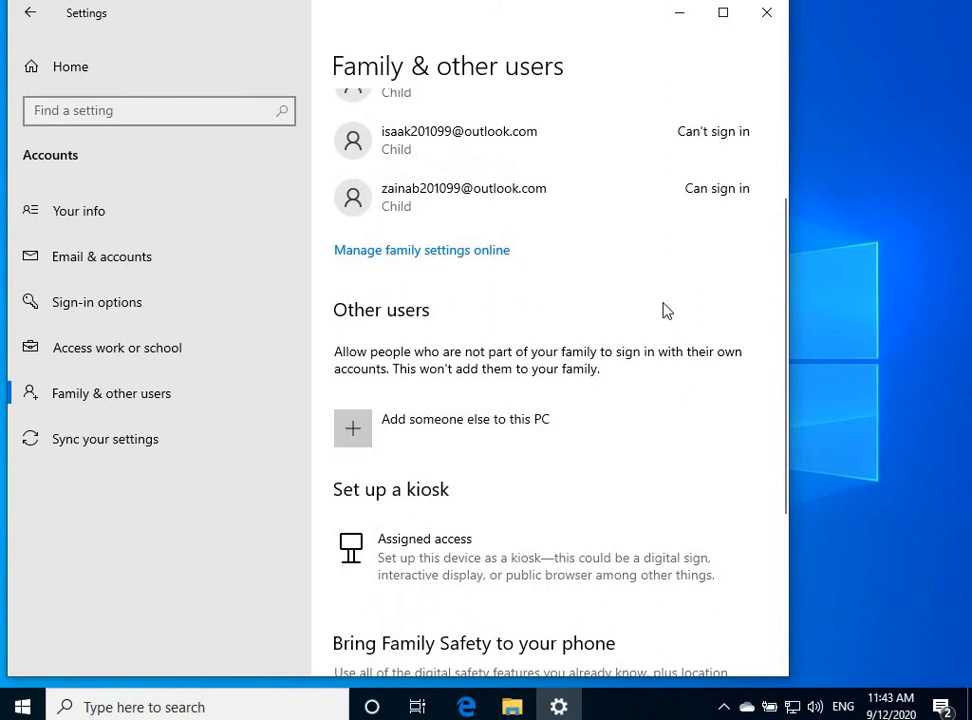
scroll(667, 311, "up", 2)
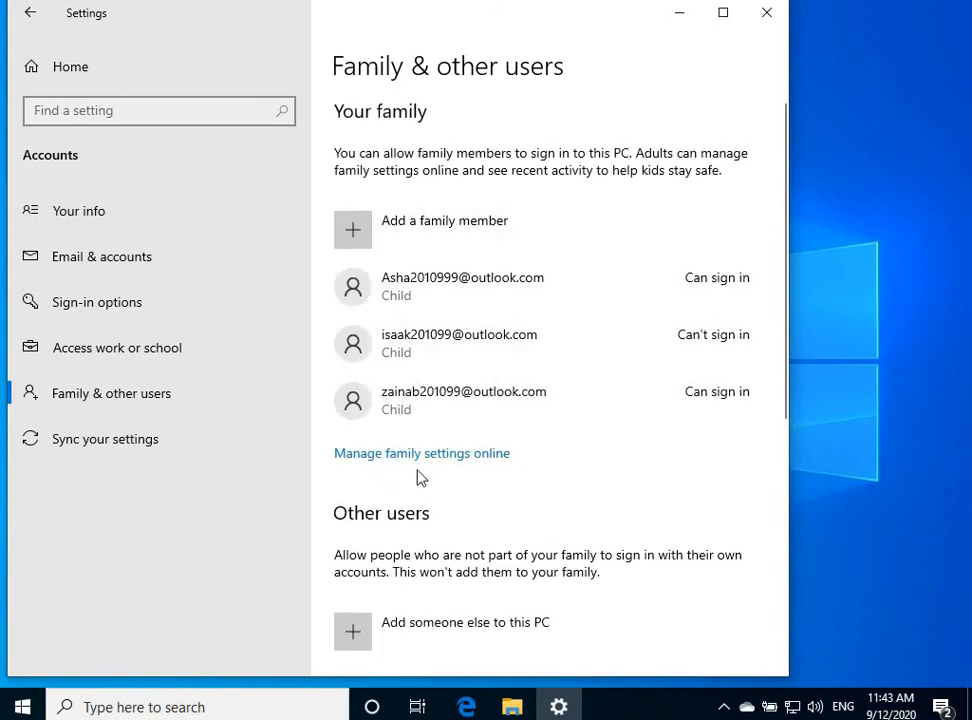
Open Manage family settings online in a maximized Edge window and reach the Microsoft sign-in page
left_click(378, 457)
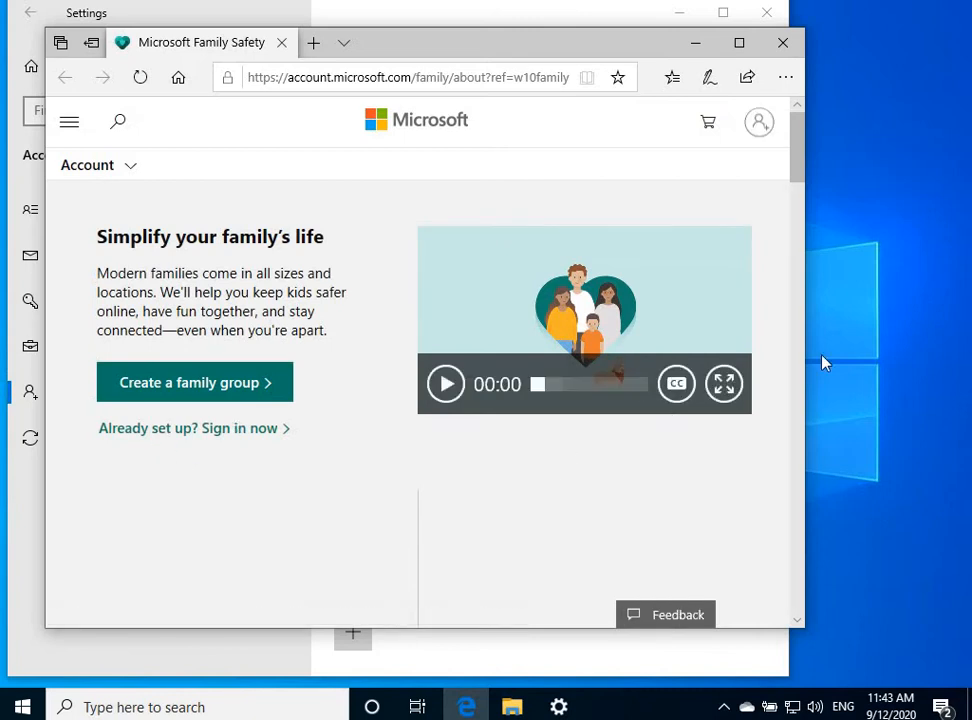
left_click(752, 50)
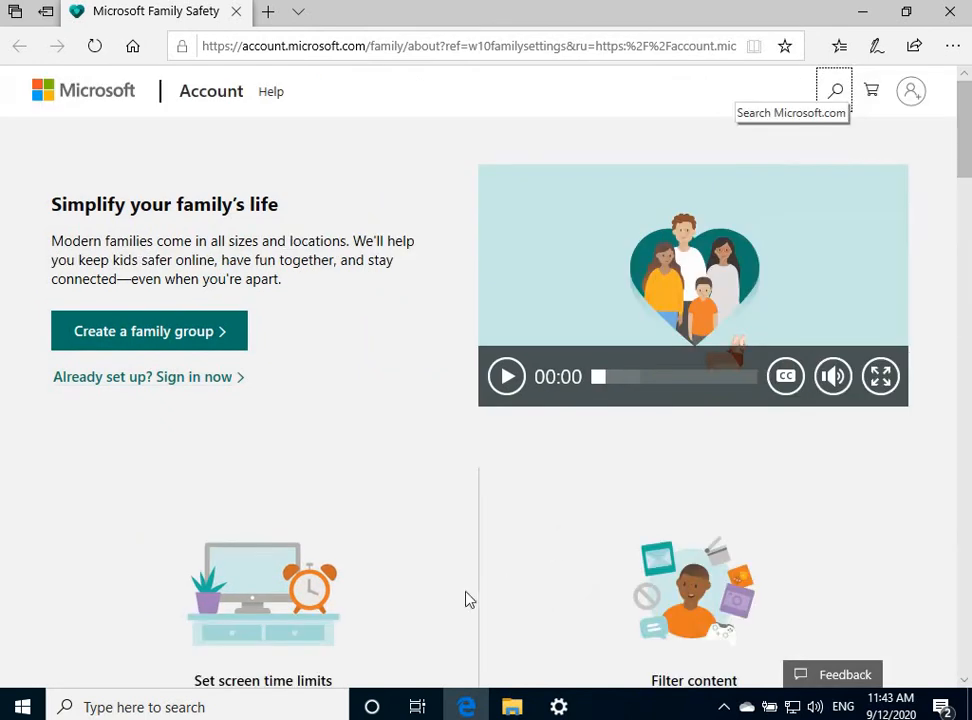
left_click(918, 99)
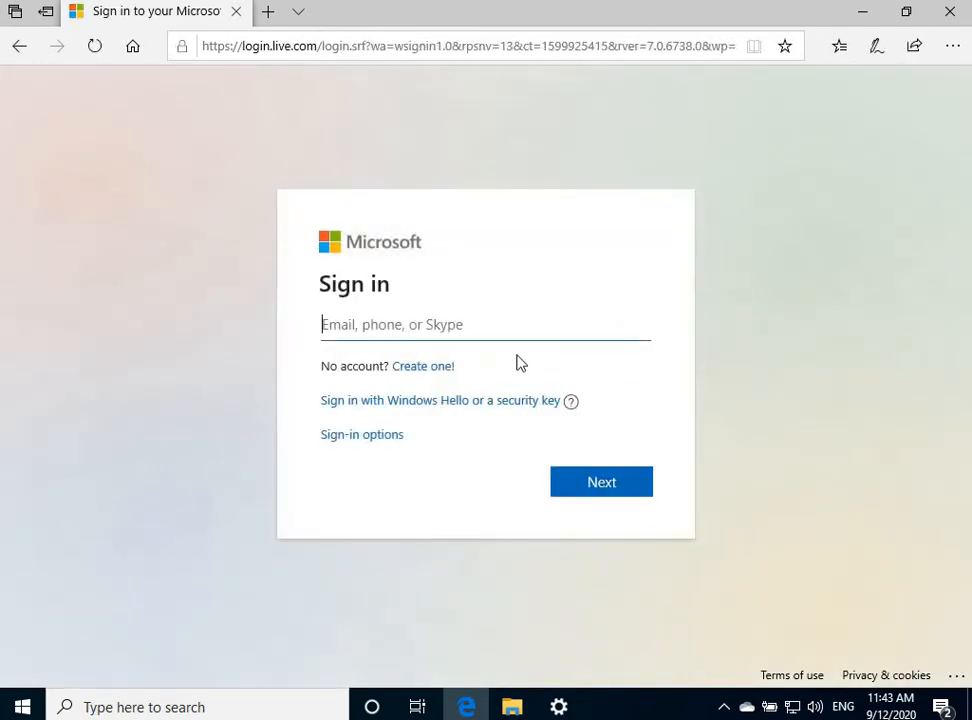
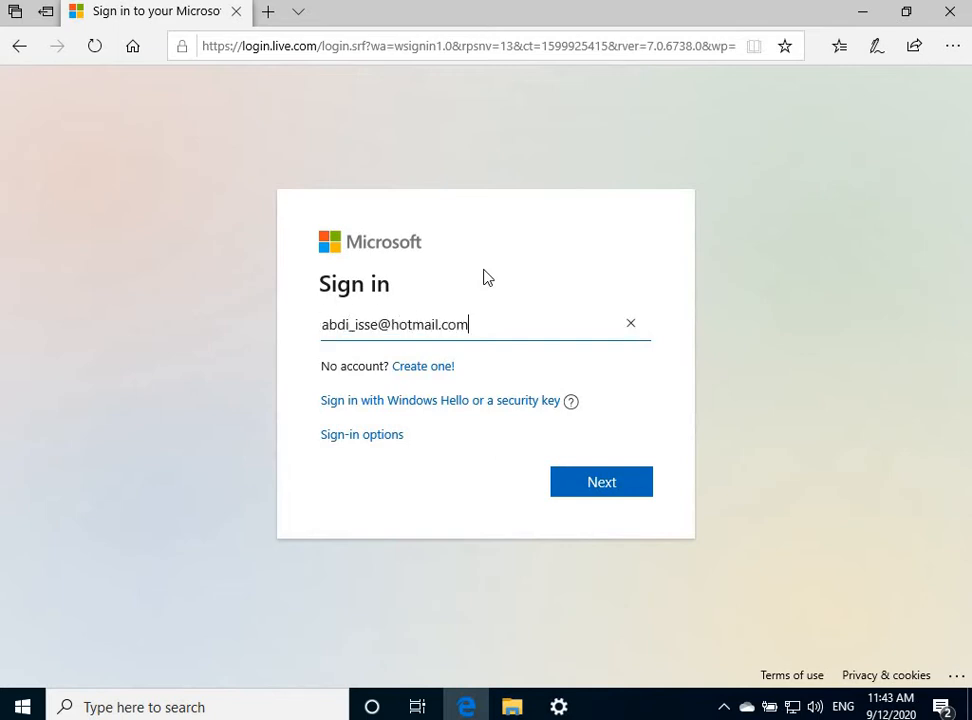
Sign in with the parent's Microsoft account e-mail and password
left_click(600, 488)
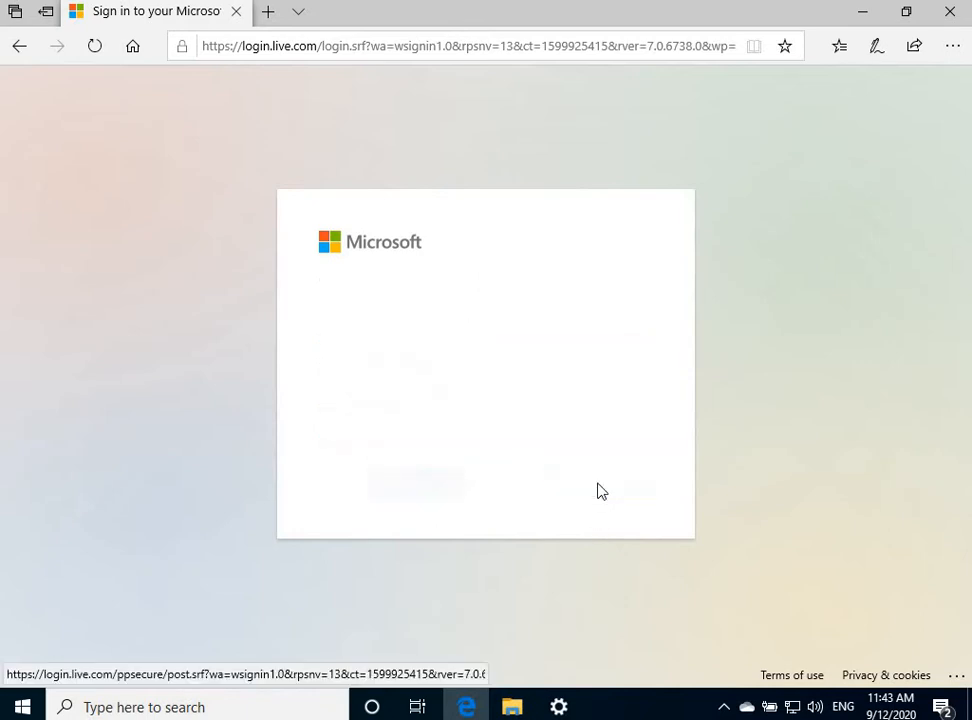
type("•••")
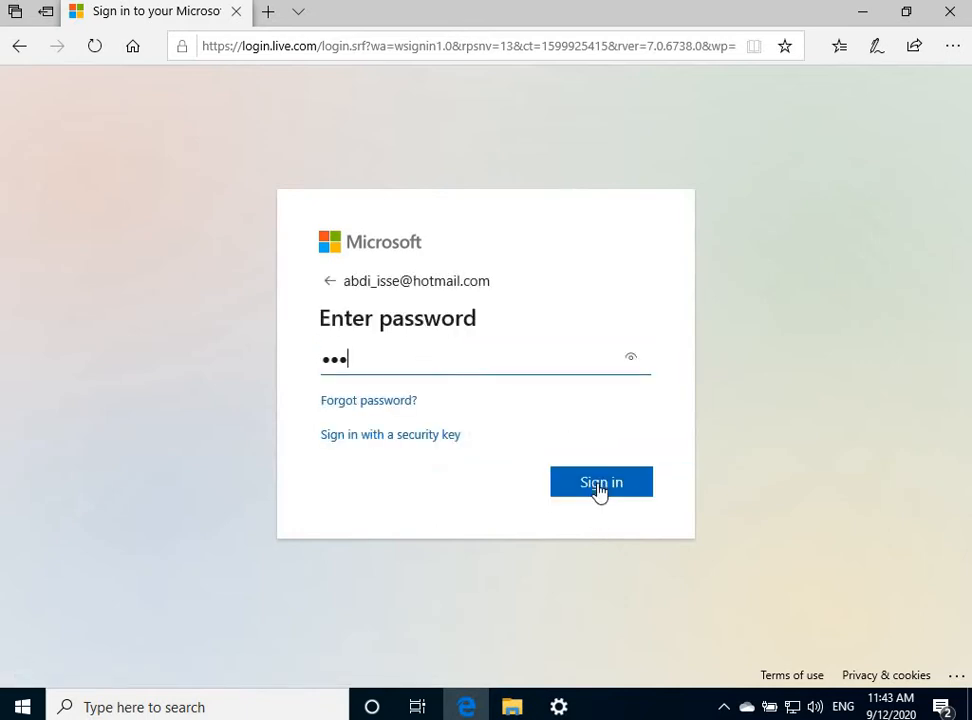
type("•••••")
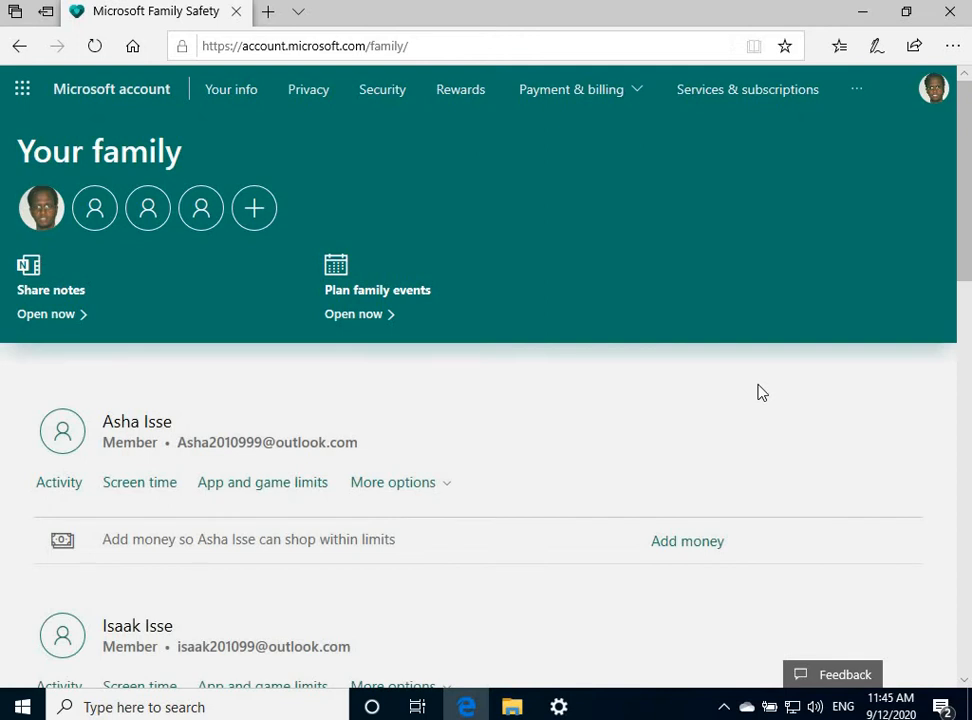
Browse the Your family page and check the first child's extra settings
scroll(565, 333, "down", 1)
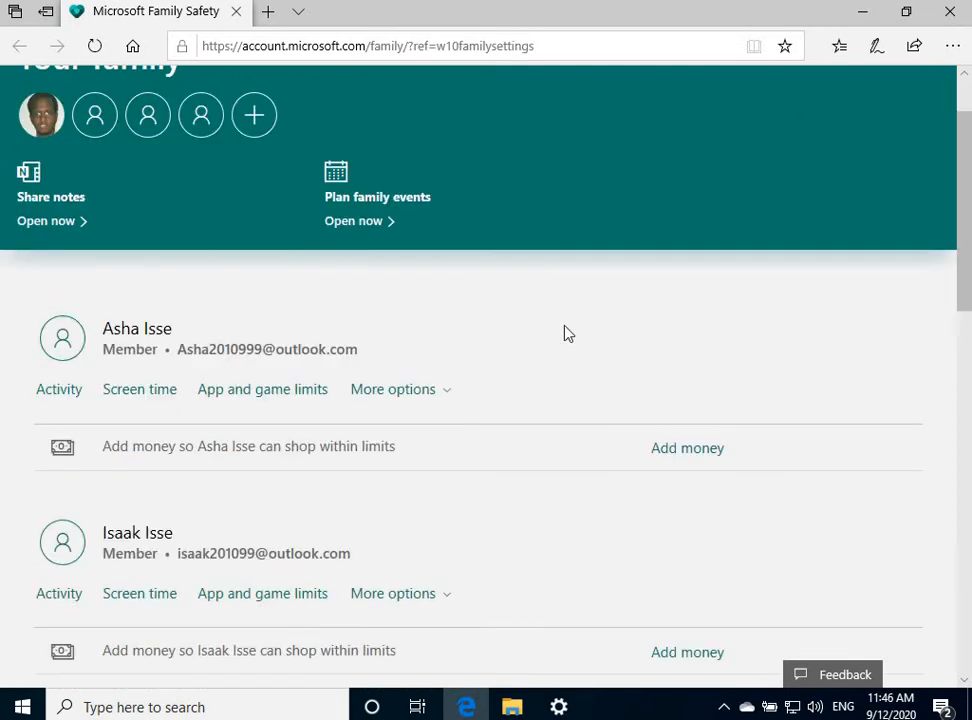
scroll(602, 297, "down", 1)
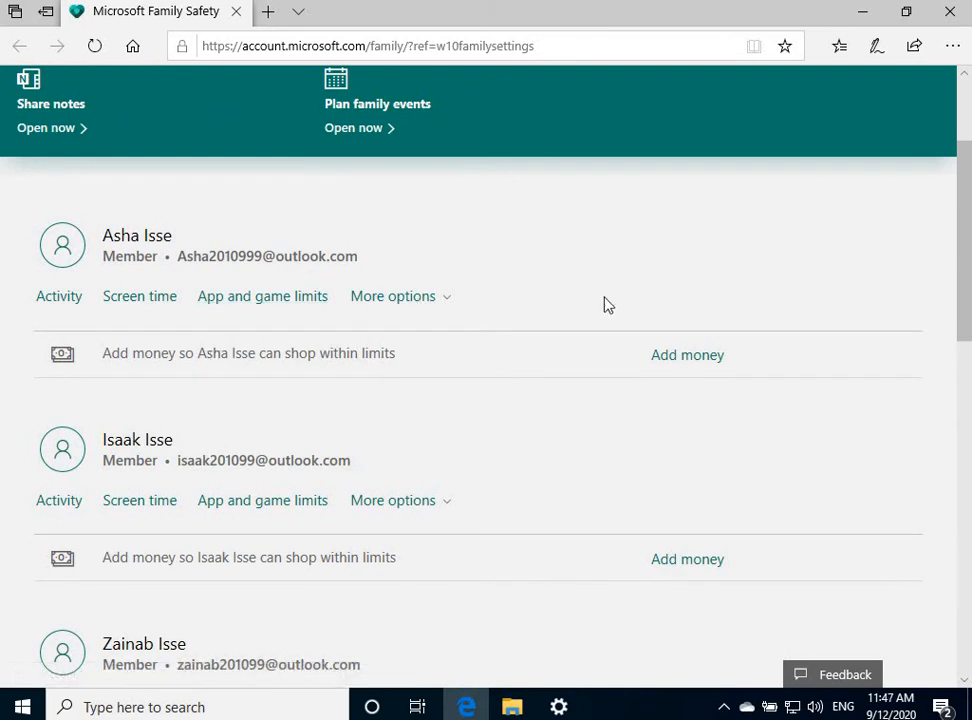
scroll(560, 437, "down", 2)
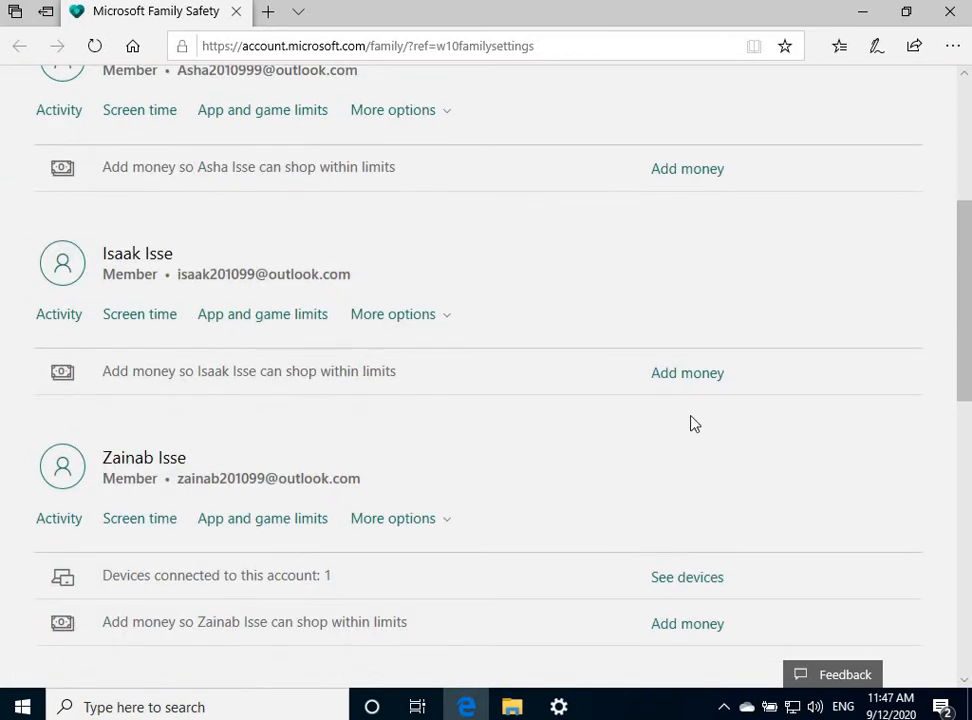
scroll(610, 174, "up", 2)
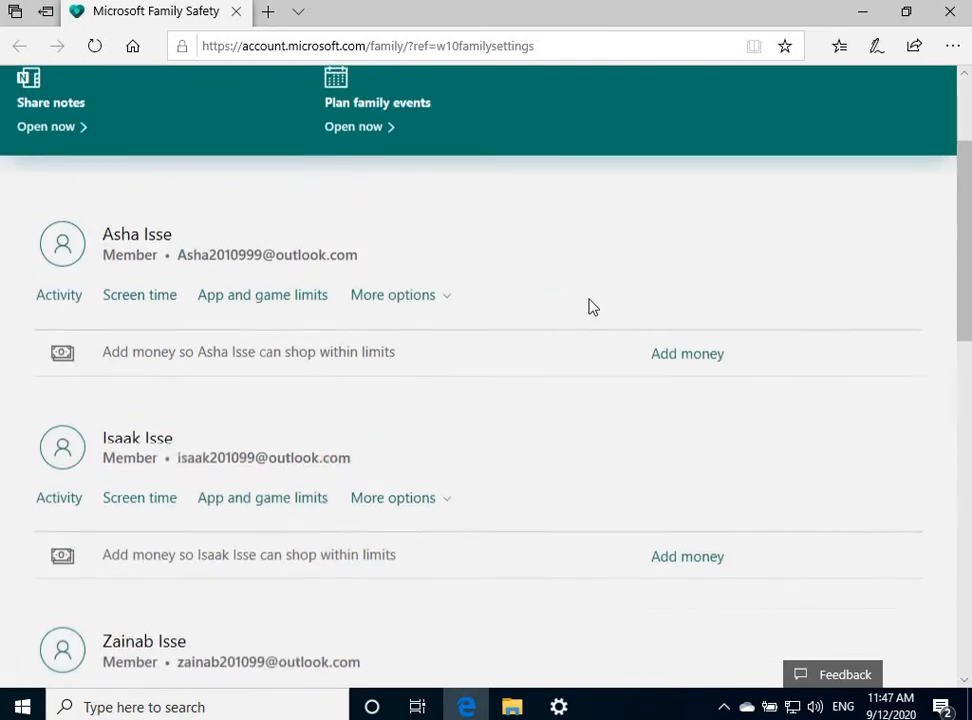
left_click(446, 303)
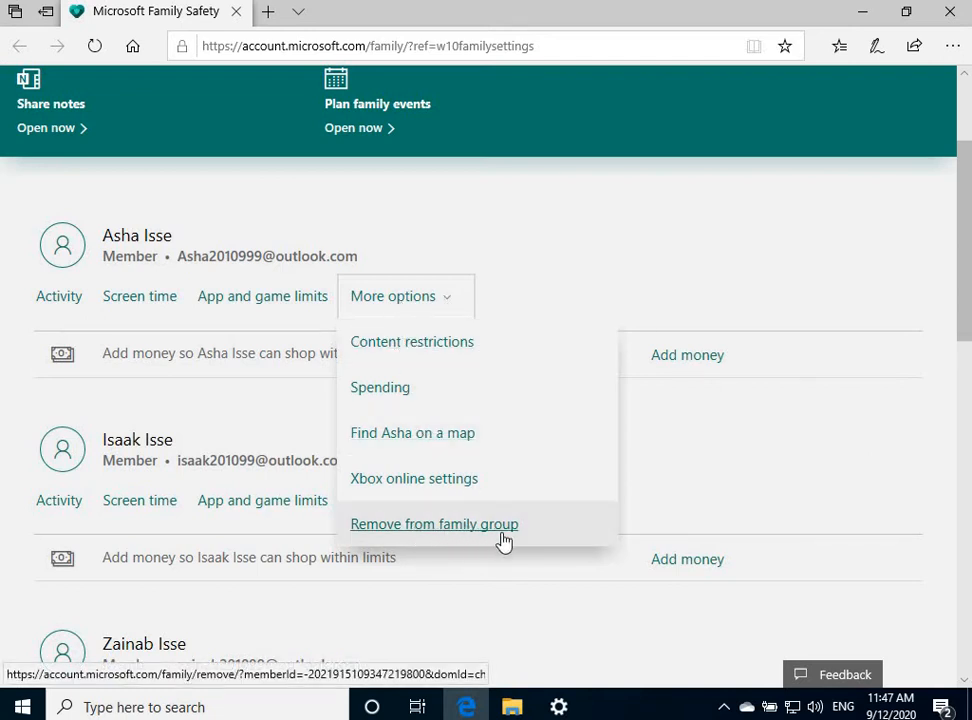
left_click(870, 436)
Scroll through the member list to its Activity, Screen time and App and game limits links
scroll(764, 273, "down", 3)
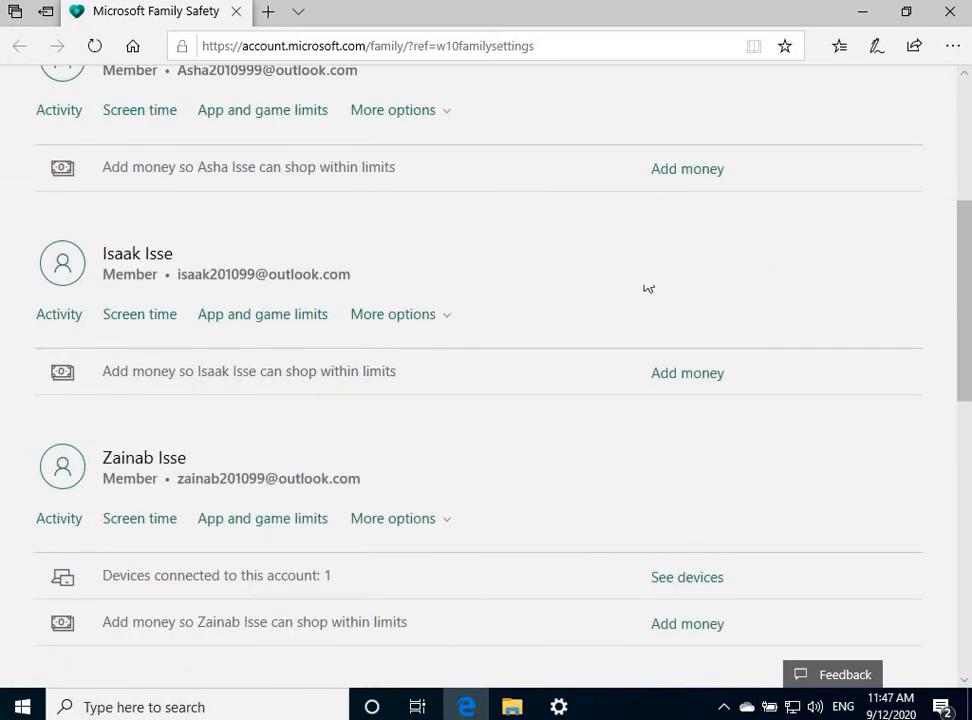
scroll(749, 445, "down", 4)
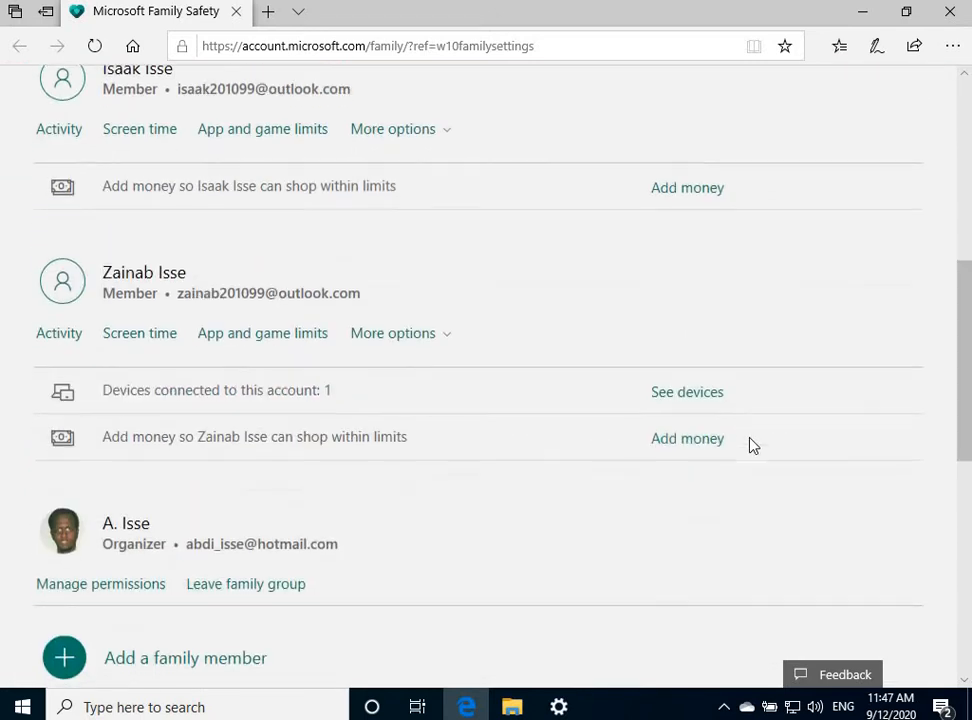
scroll(753, 445, "down", 1)
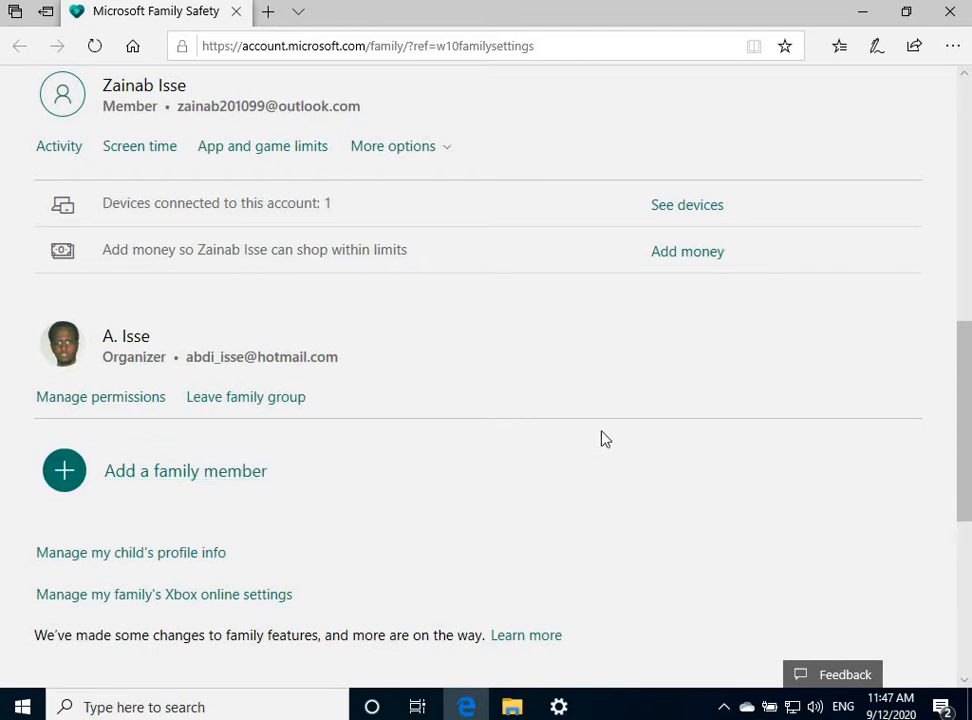
scroll(604, 438, "up", 8)
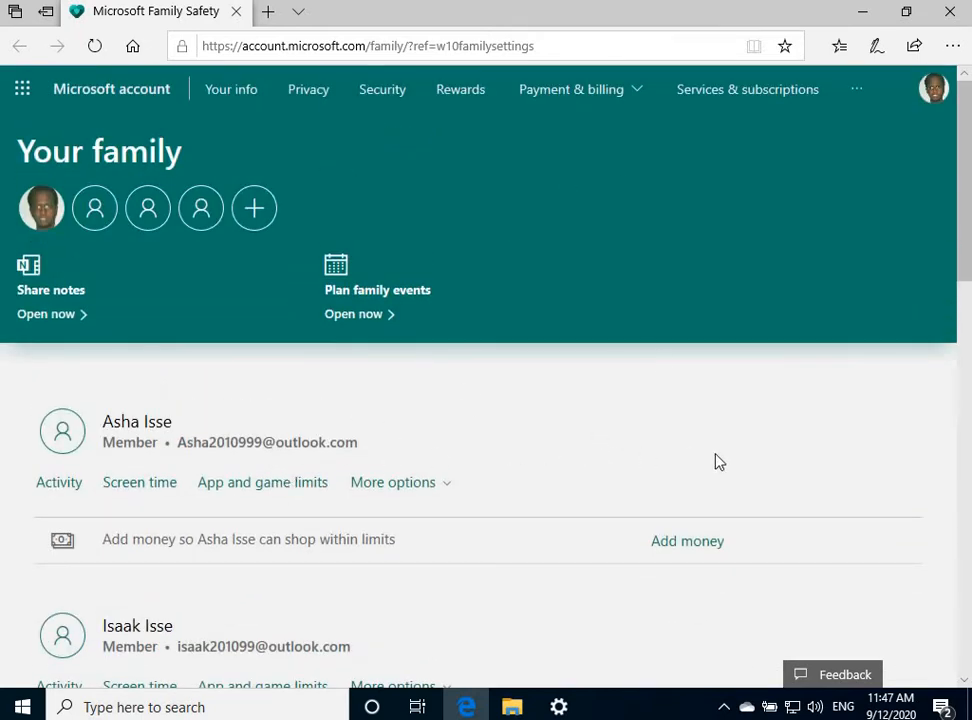
scroll(577, 467, "down", 1)
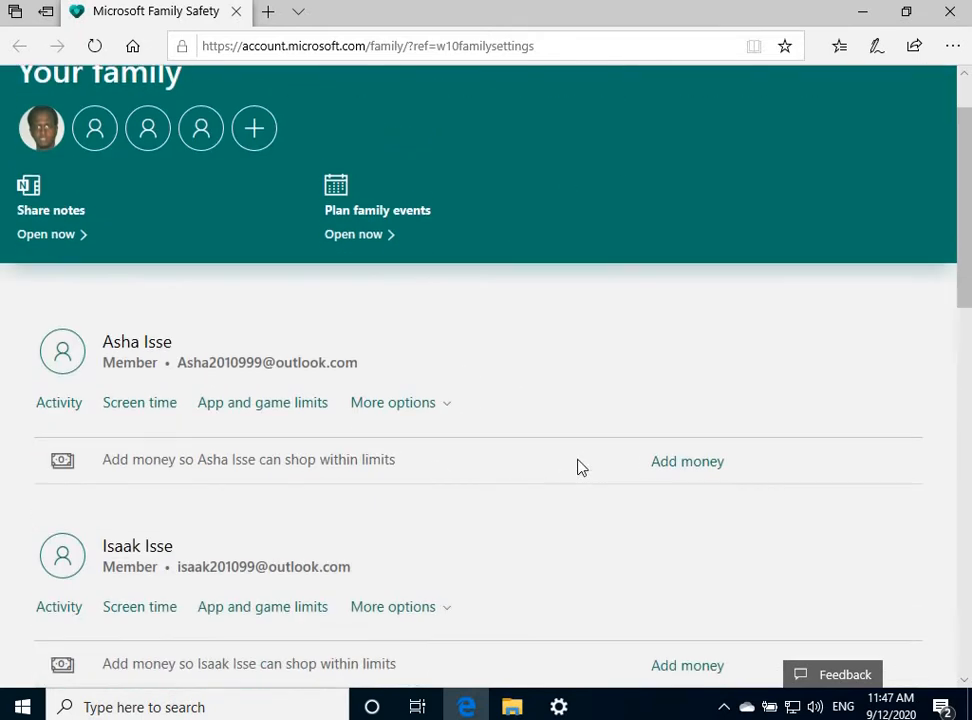
Review the first child's Activity page, with activity reporting Off, then close the Family Safety tab
left_click(59, 398)
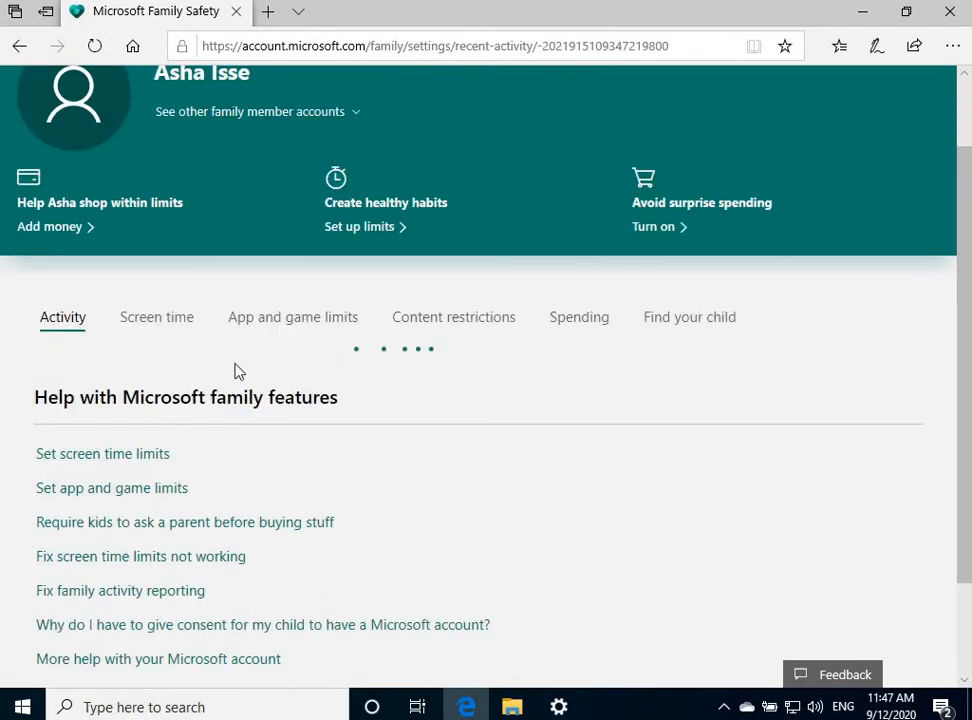
scroll(200, 484, "down", 1)
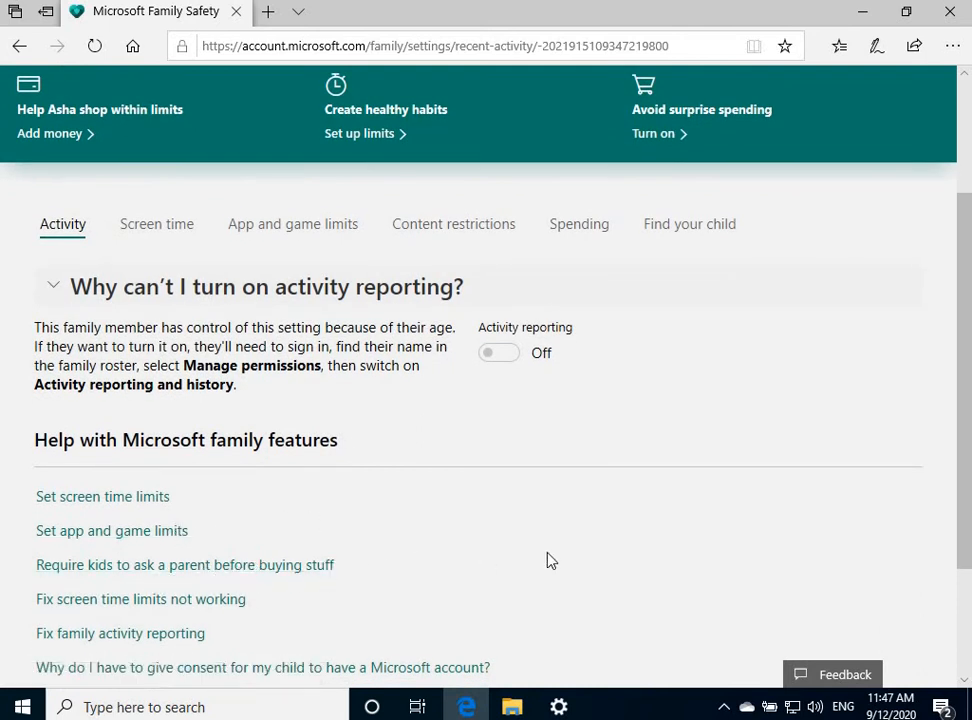
scroll(553, 561, "down", 1)
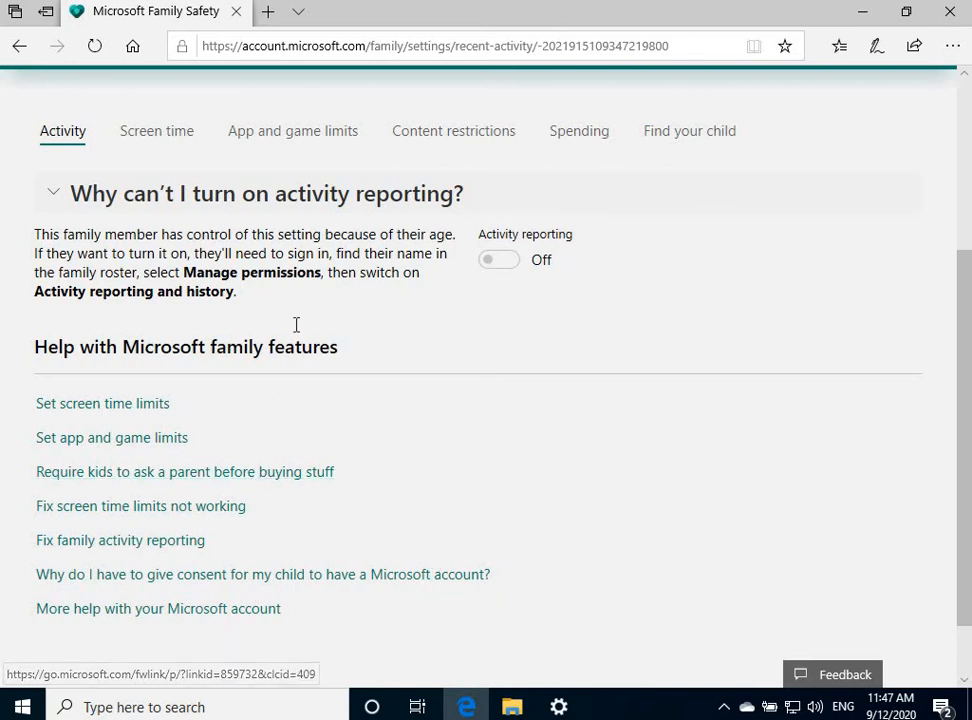
scroll(642, 284, "up", 2)
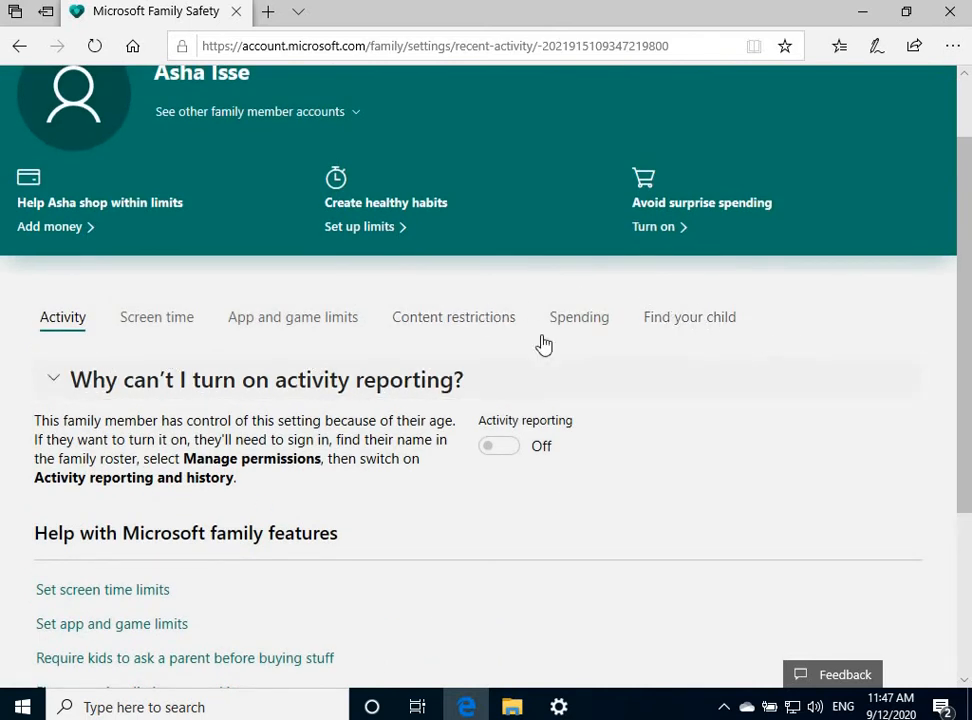
scroll(707, 319, "up", 1)
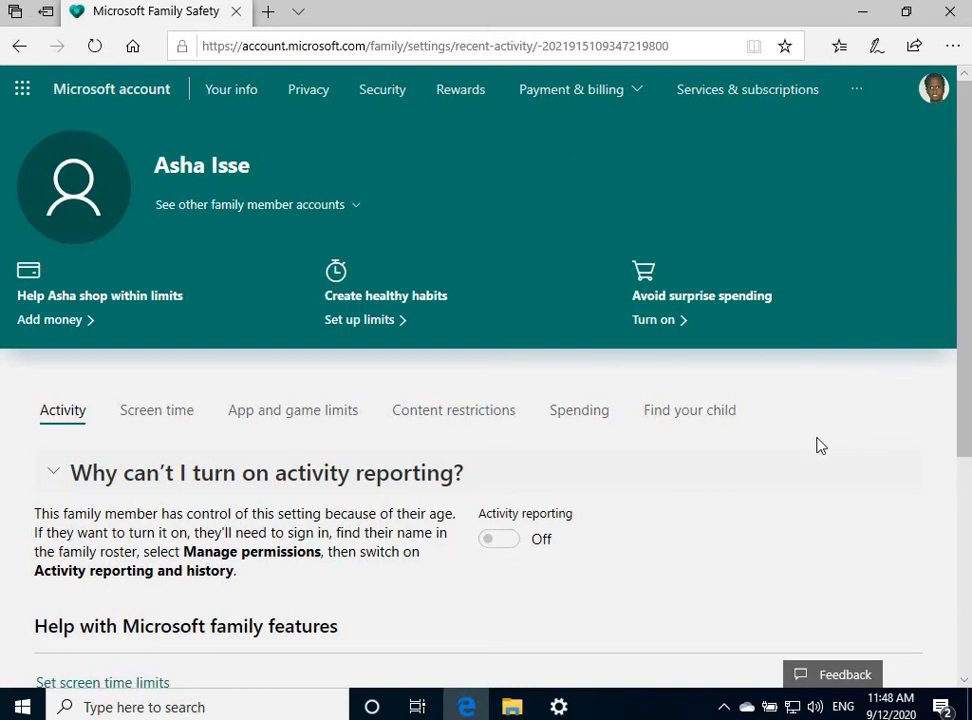
scroll(820, 445, "down", 2)
scroll(820, 445, "up", 2)
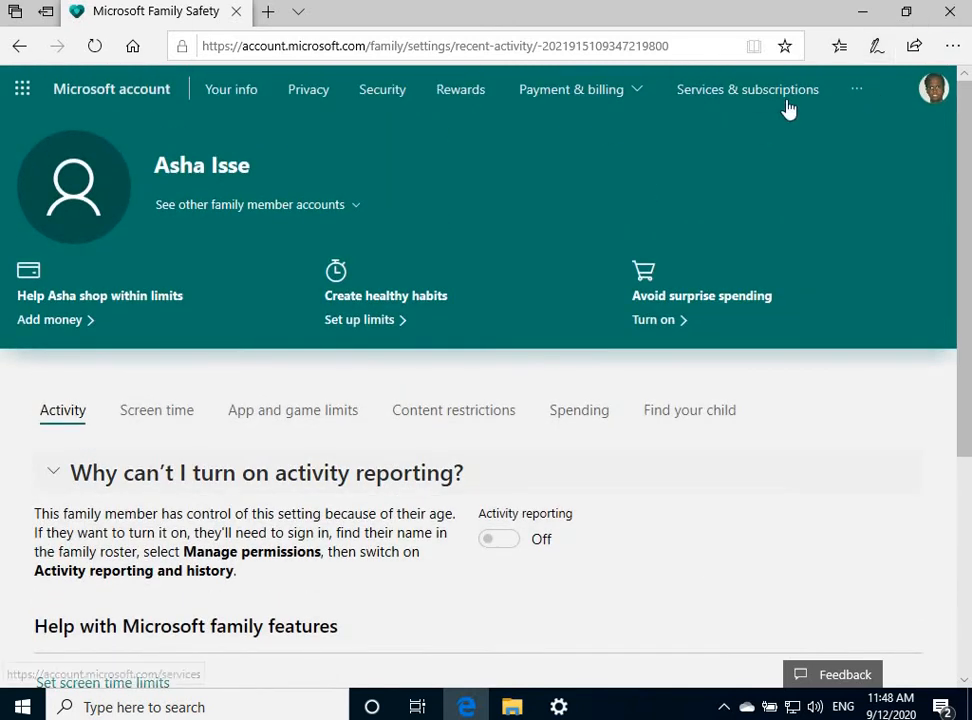
left_click(237, 12)
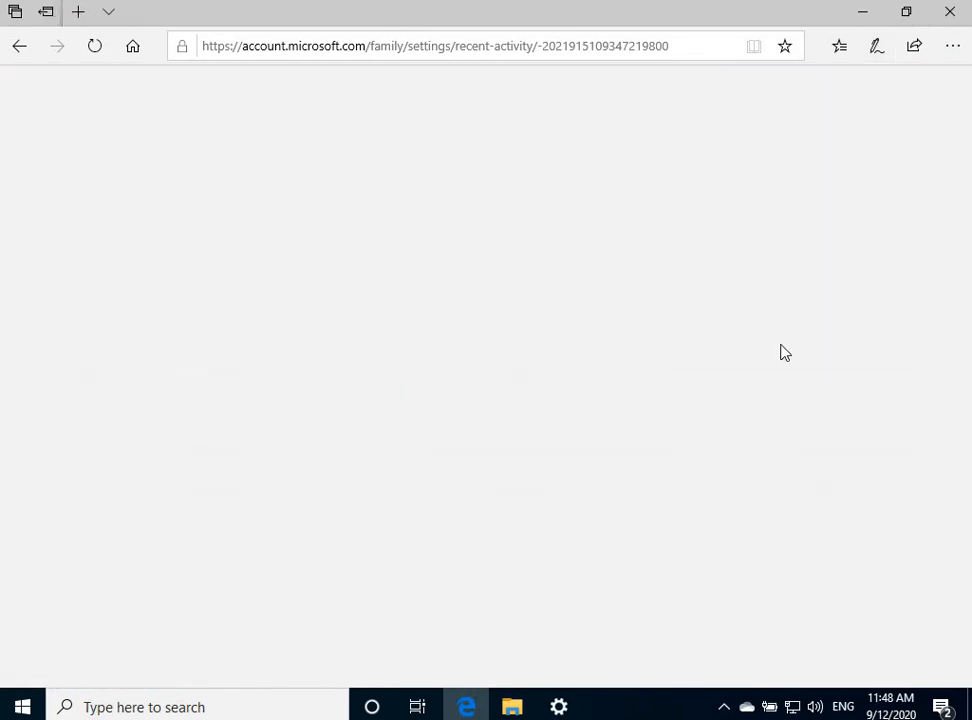
Close Edge, review the three child accounts in Family & other users, then close Settings
left_click(950, 11)
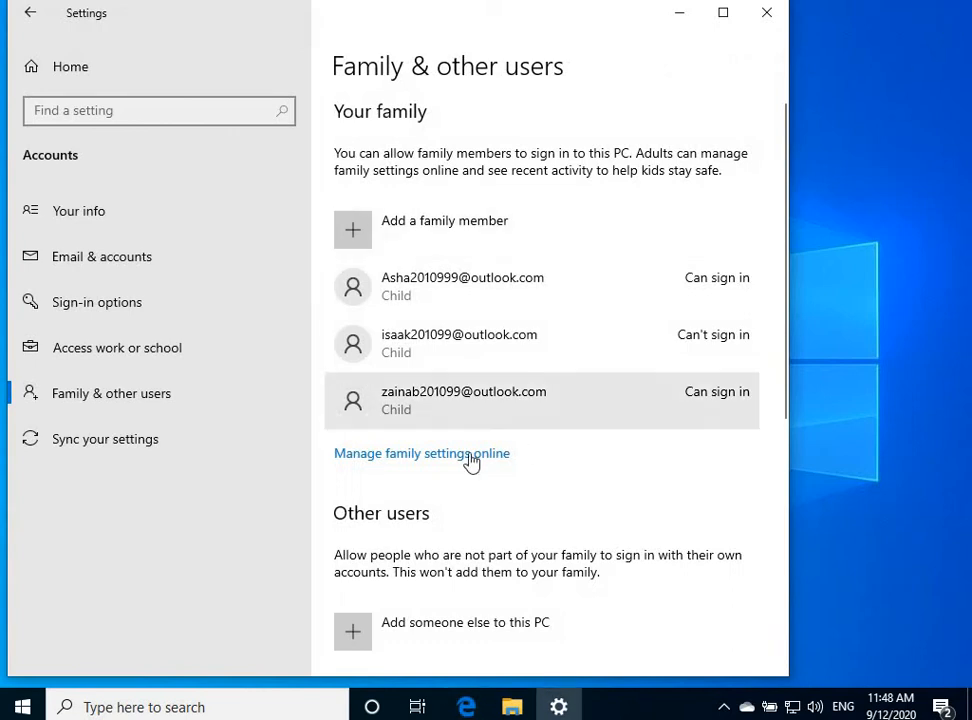
scroll(577, 263, "down", 2)
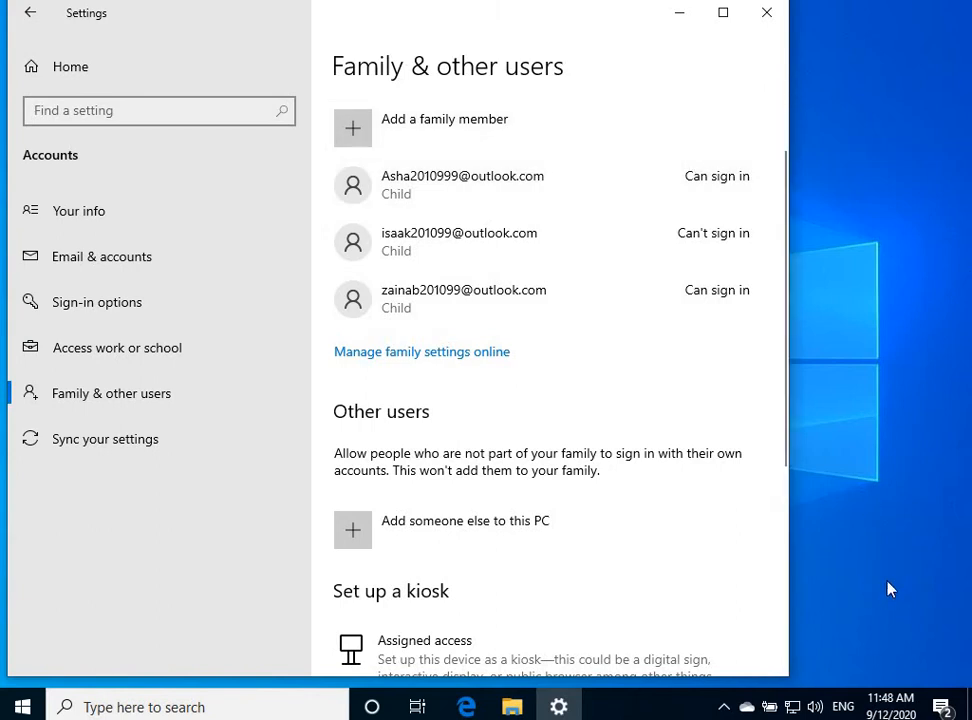
scroll(545, 503, "up", 2)
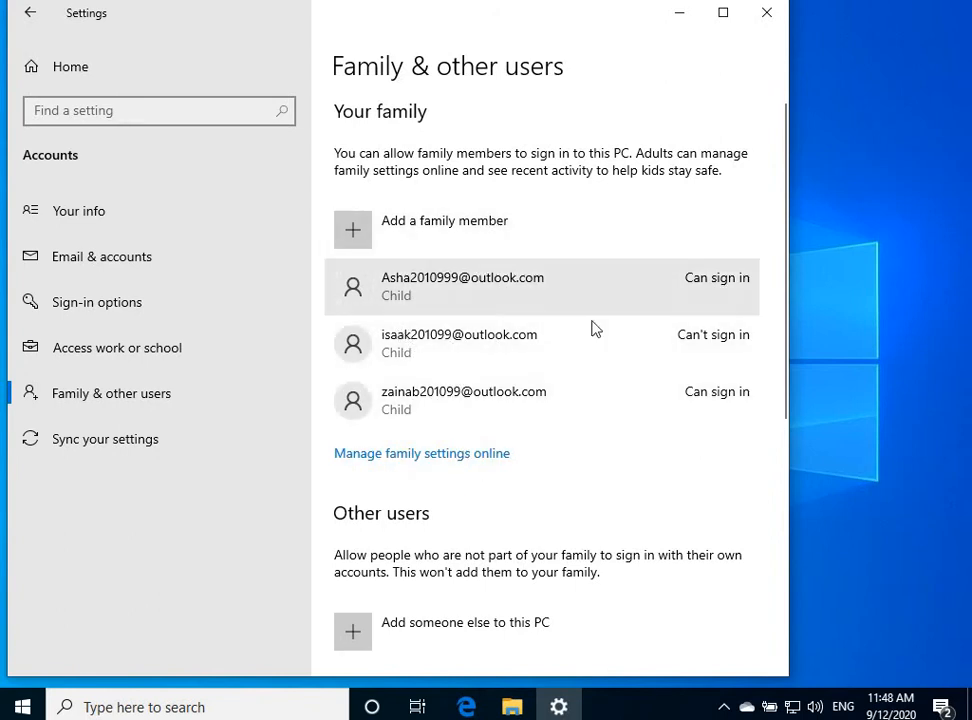
left_click(778, 18)
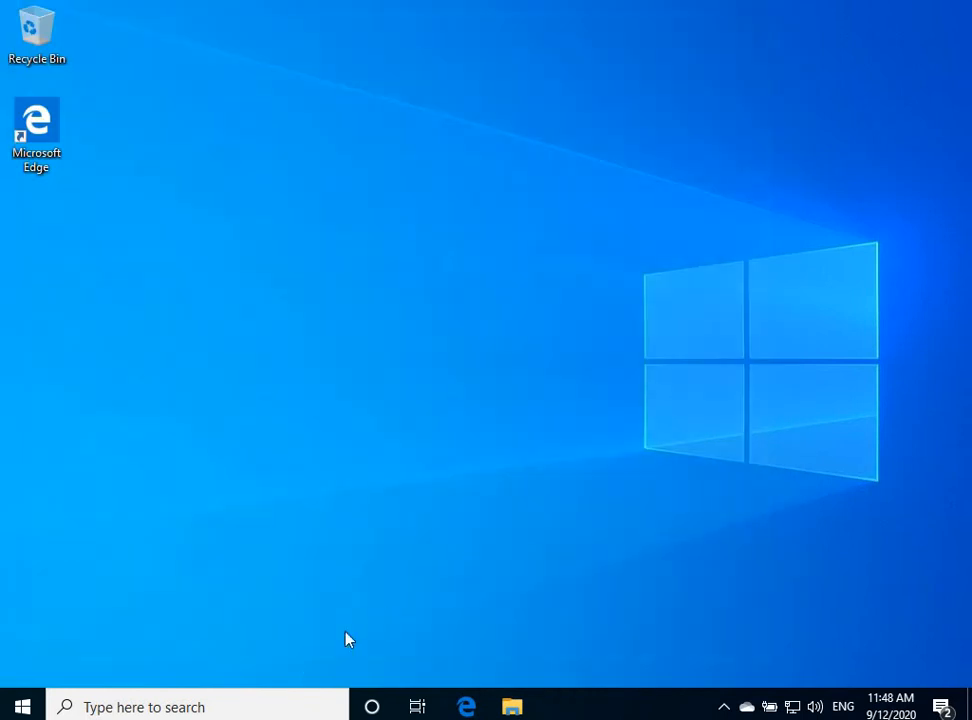
Sign out of the parent account from Start and dismiss the lock screen
left_click(22, 706)
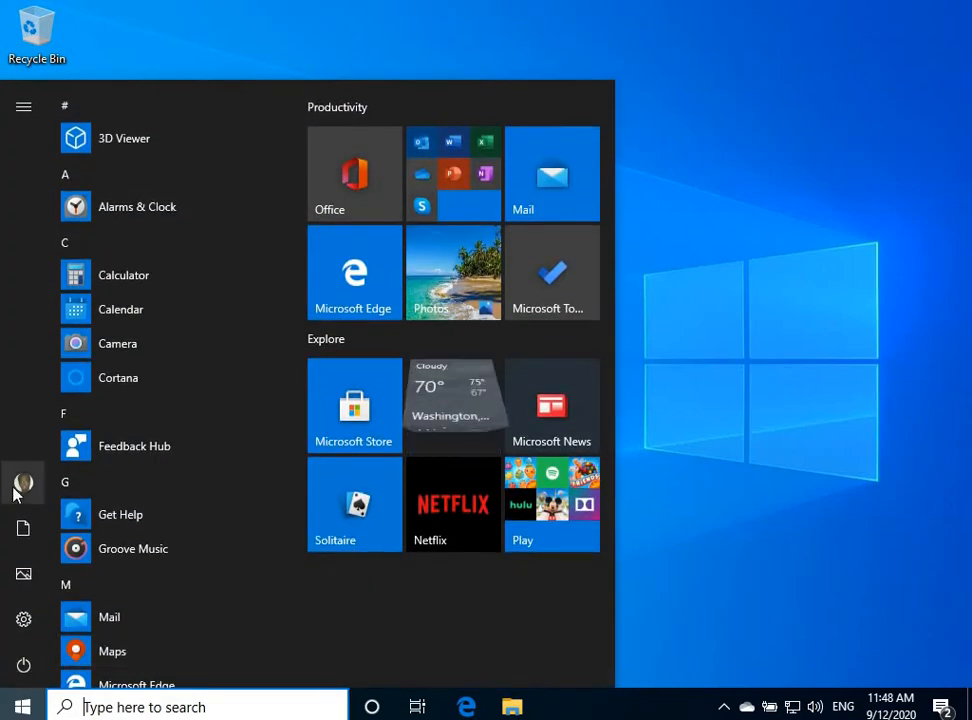
left_click(18, 486)
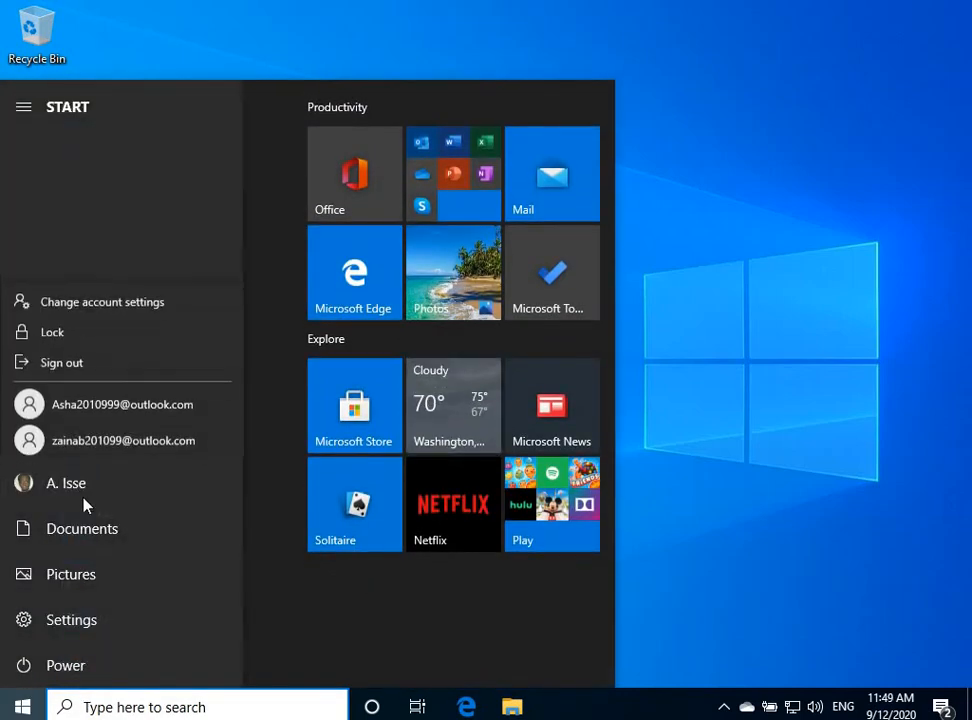
left_click(72, 363)
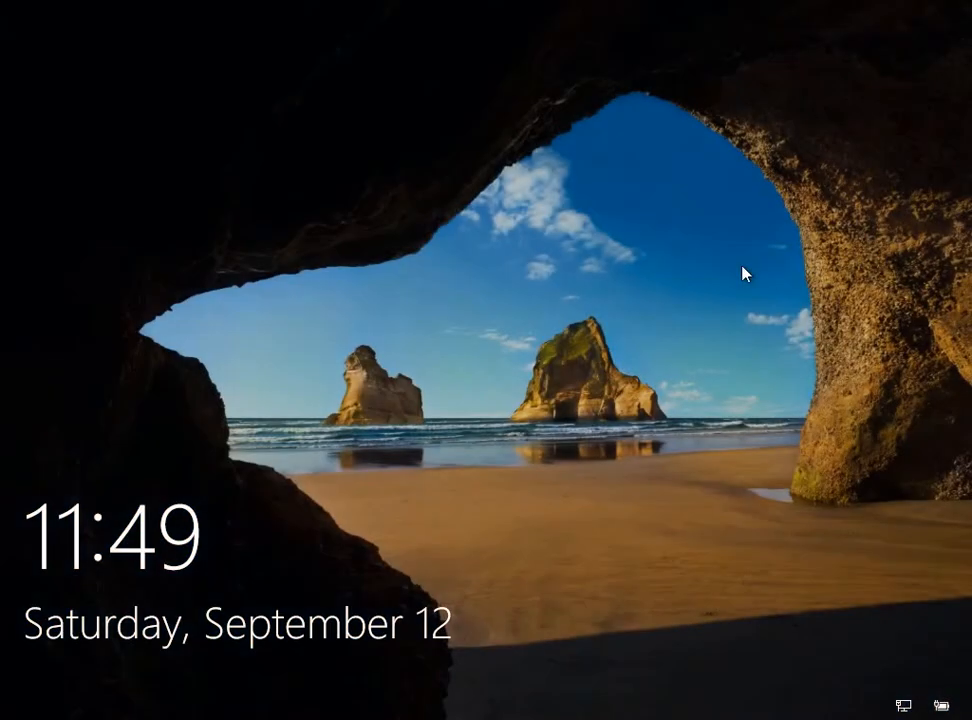
left_click(447, 334)
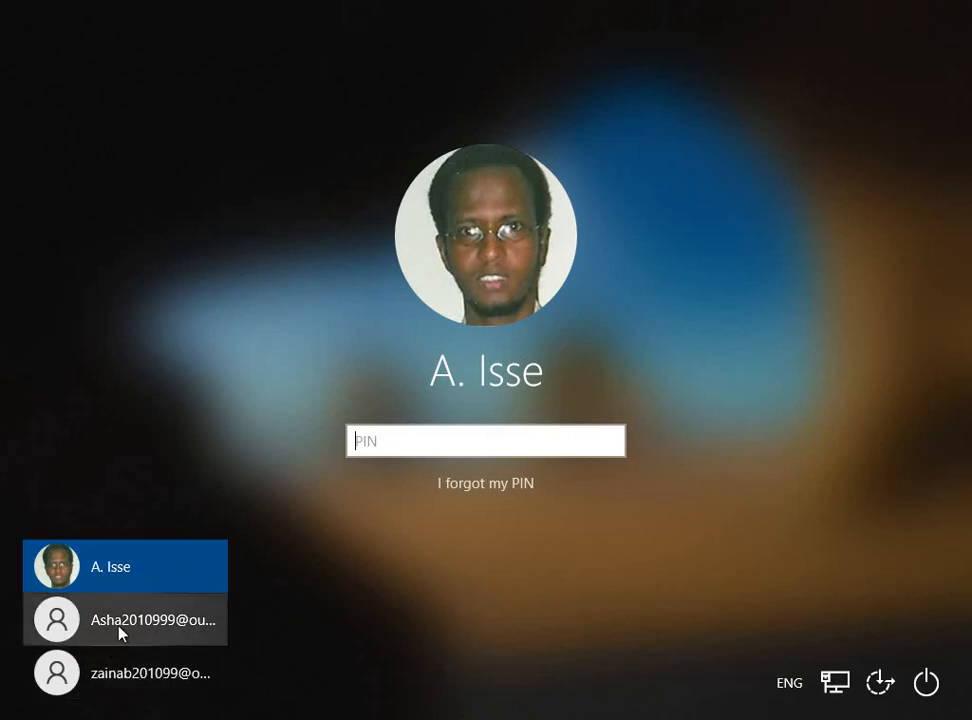
Sign in to the third child's account with its Microsoft account password
left_click(127, 678)
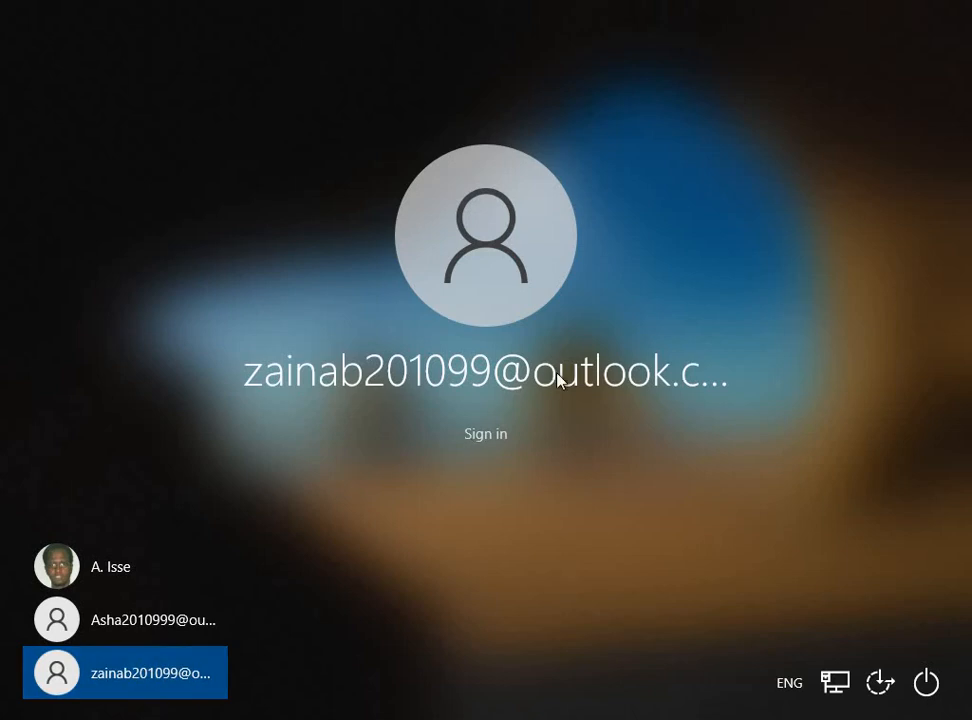
left_click(497, 440)
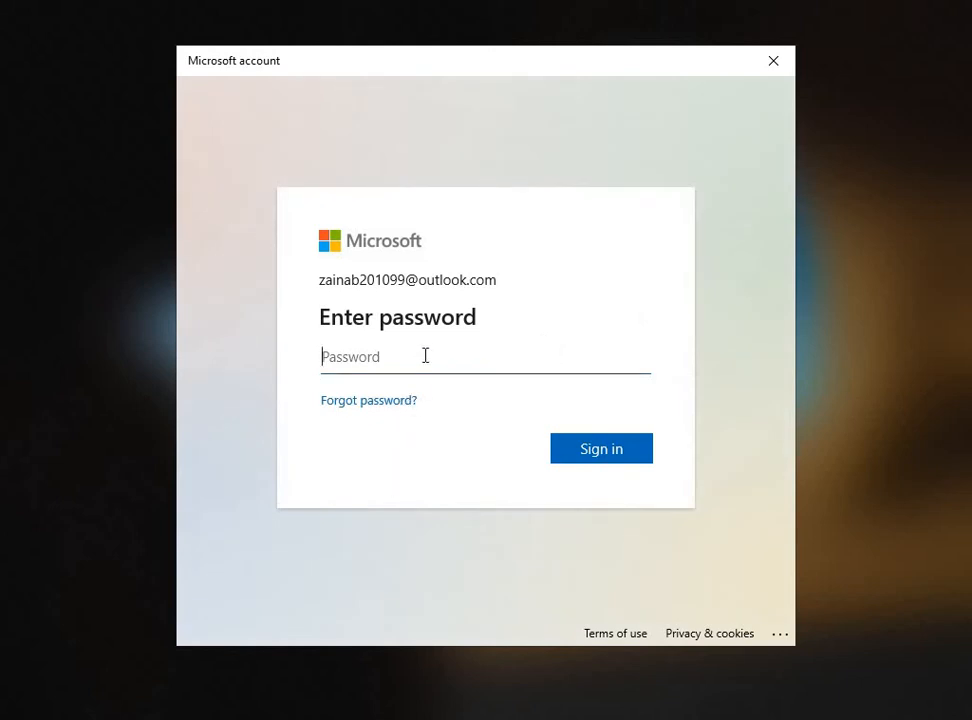
type("***")
key("Caps_Lock")
type("*******")
key("Return")
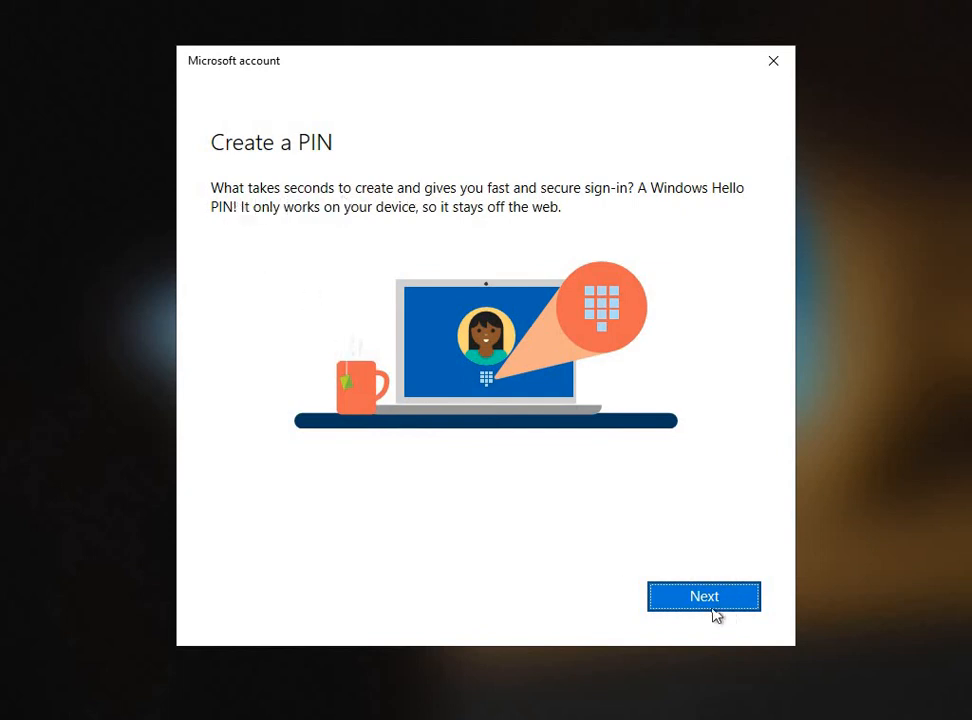
Create a four-digit PIN for the child's account, confirm it and save with OK
left_click(691, 586)
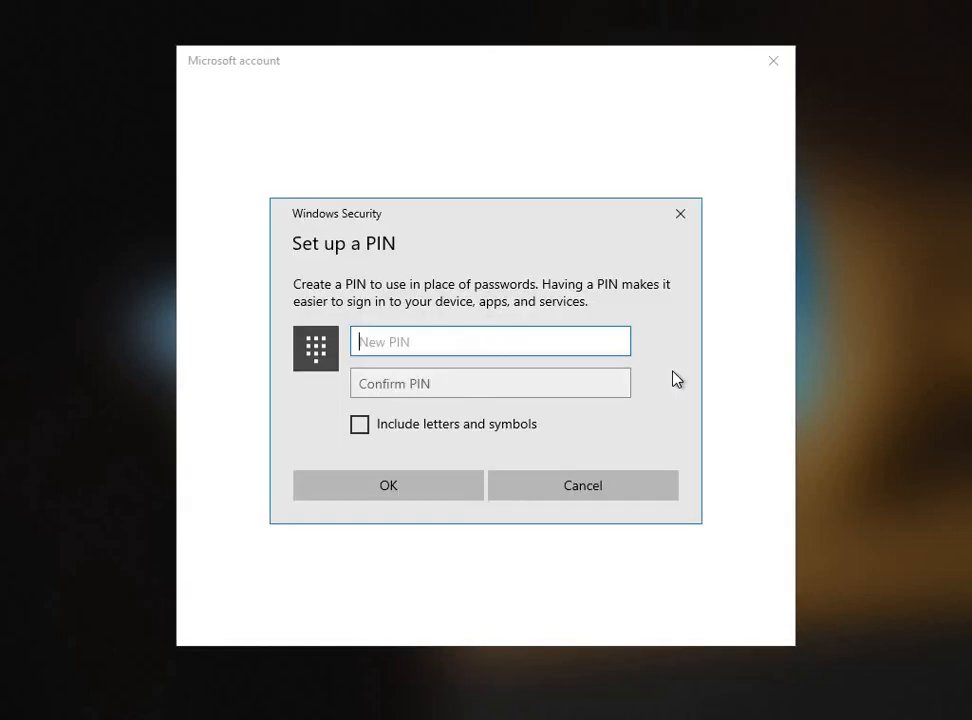
type("1234")
left_click(559, 391)
type("1234")
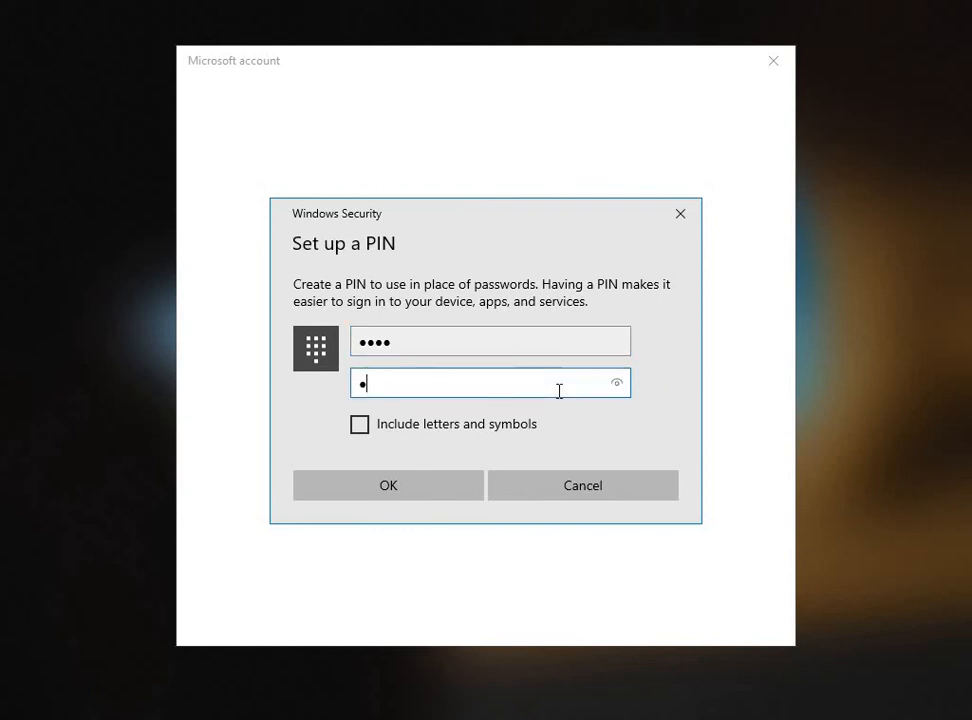
left_click(360, 495)
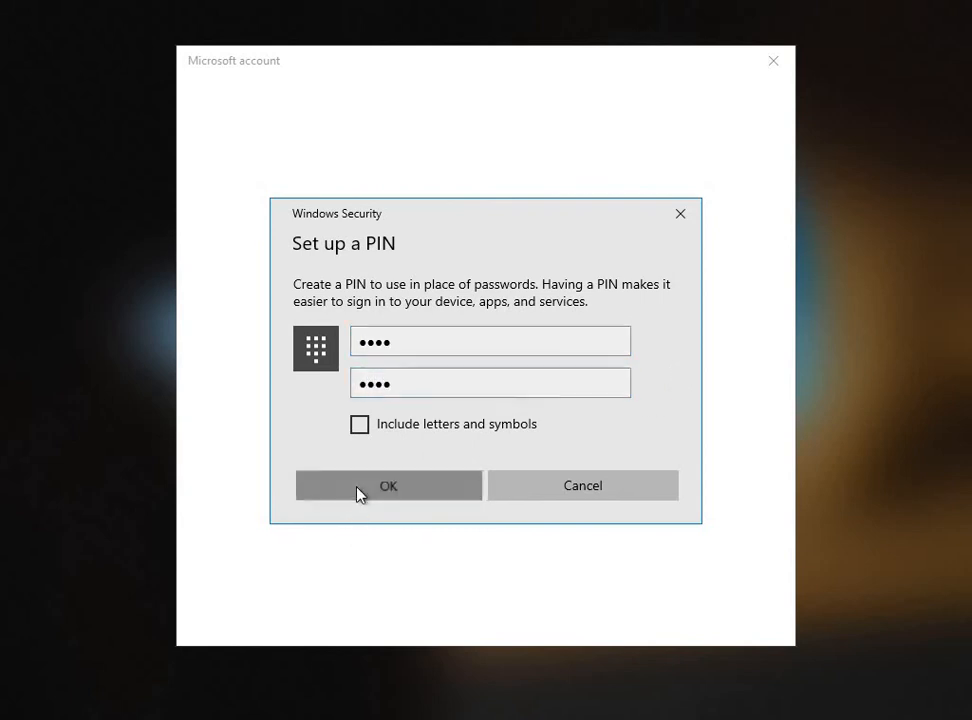